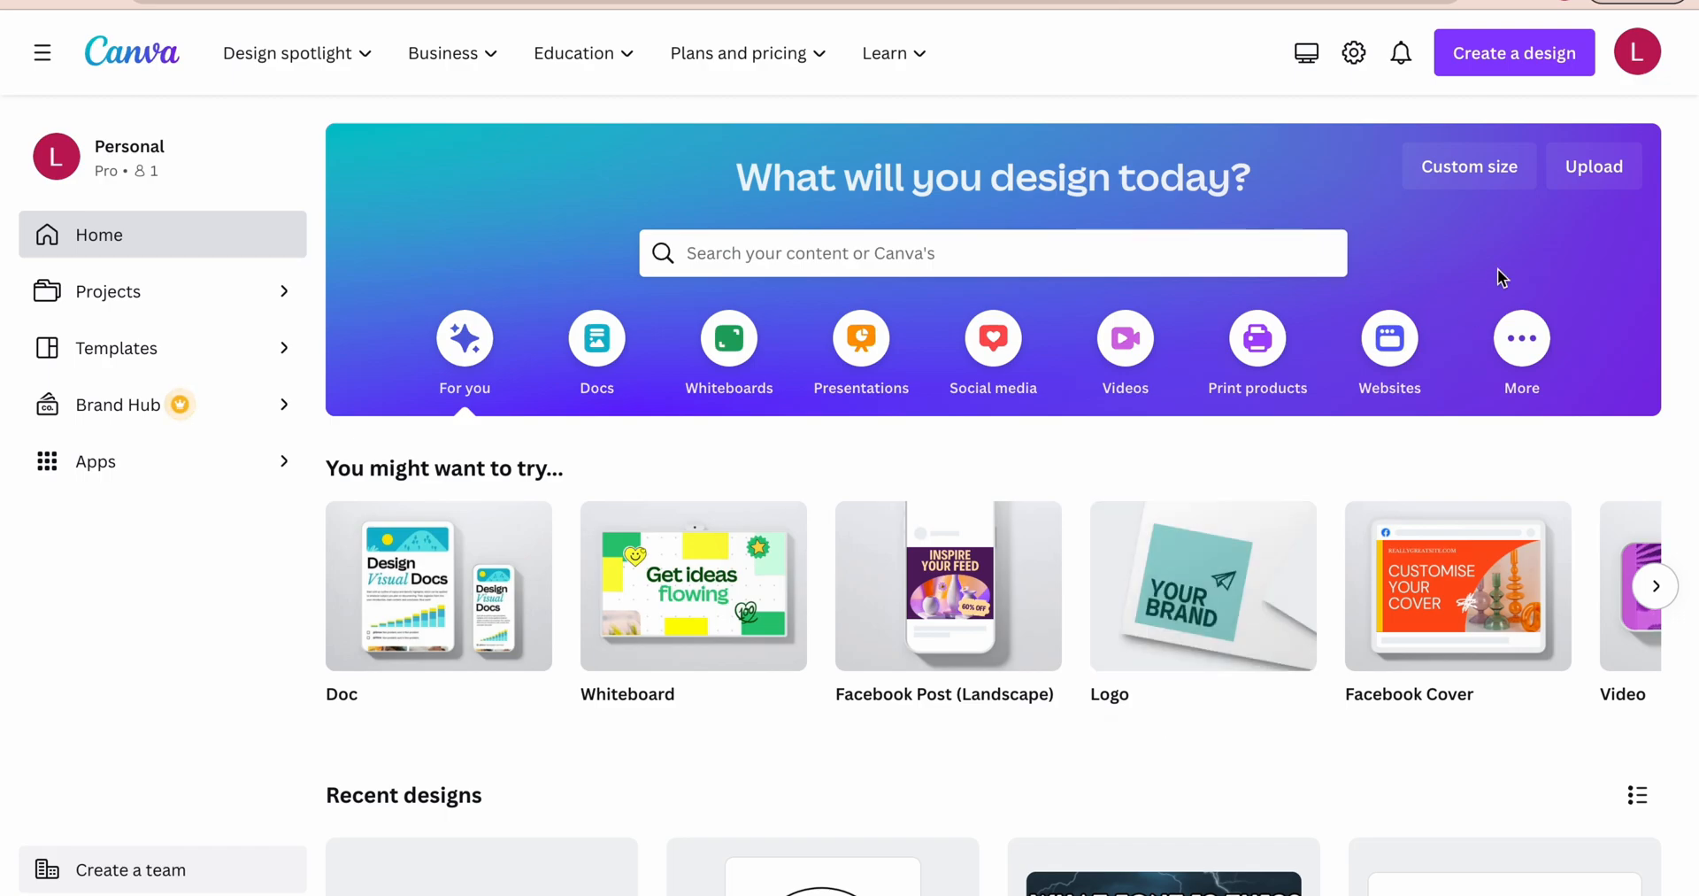
Step: Create a blank Logo design and browse the suggested logo templates
{"action": "left_click", "coordinate": [1507, 69]}
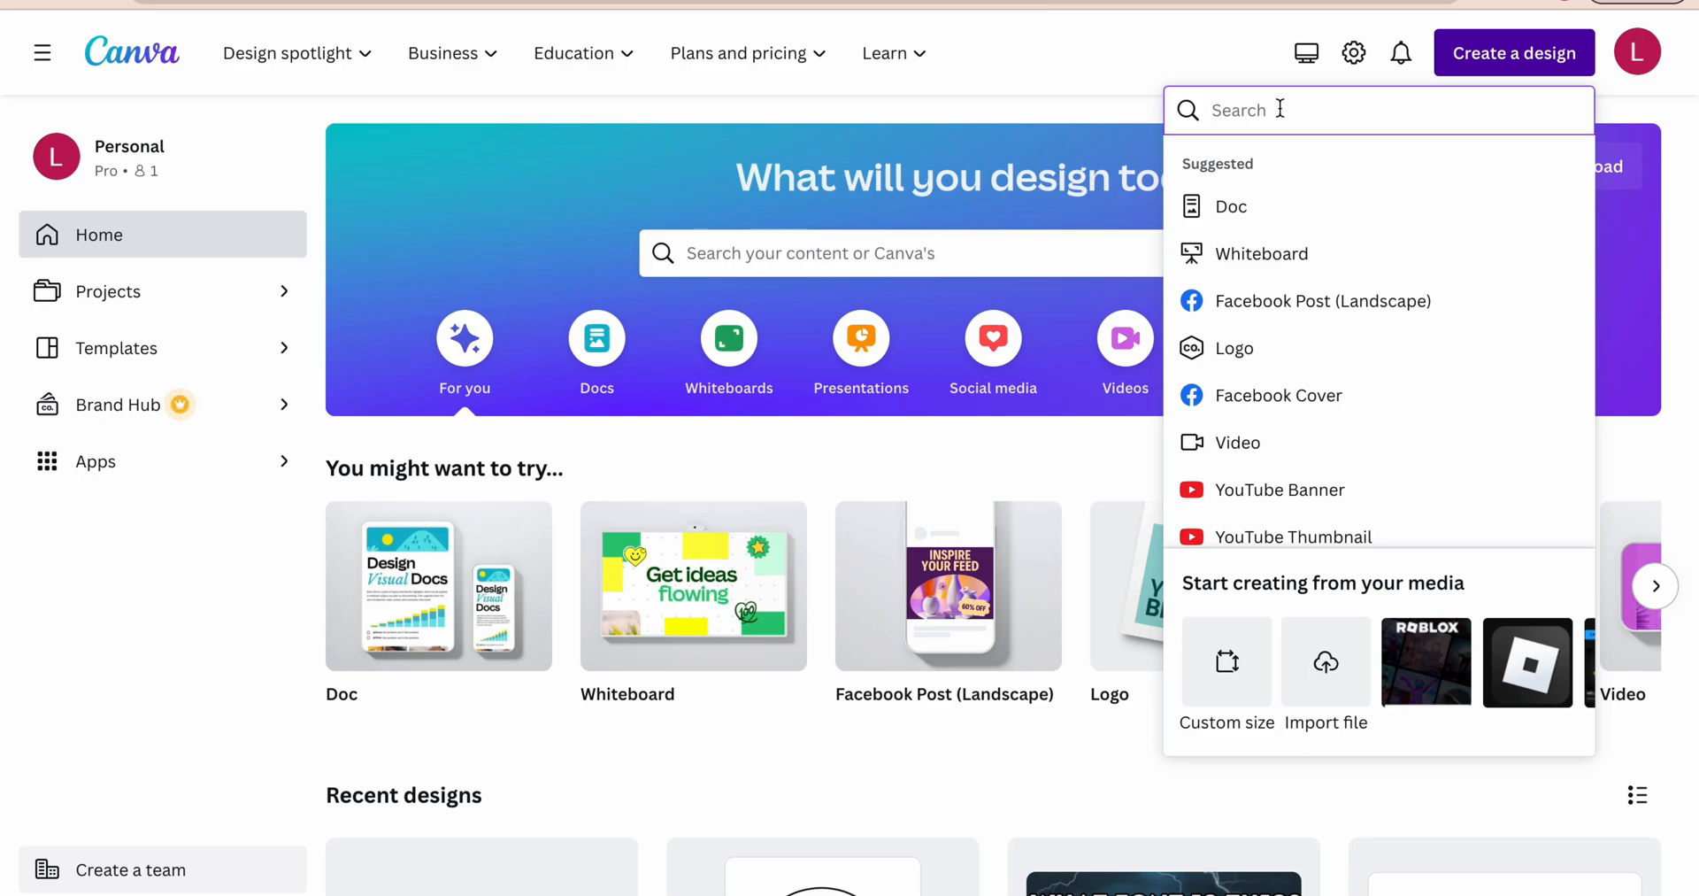
{"action": "left_click", "coordinate": [1235, 357]}
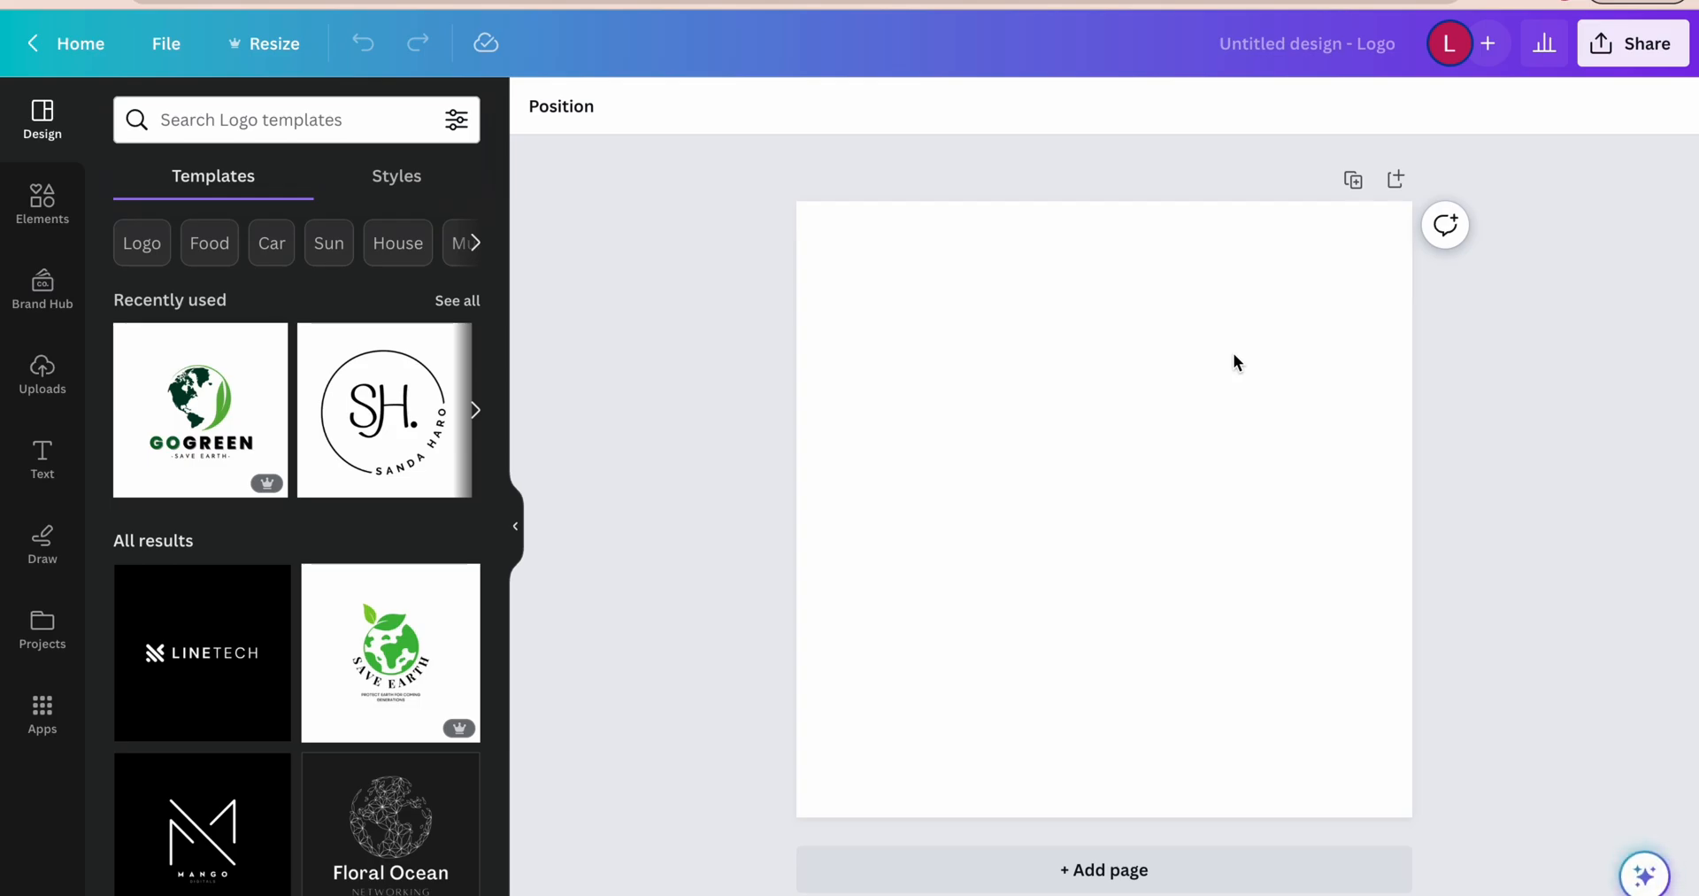
{"action": "scroll", "coordinate": [268, 655], "scroll_direction": "down", "scroll_amount": 3}
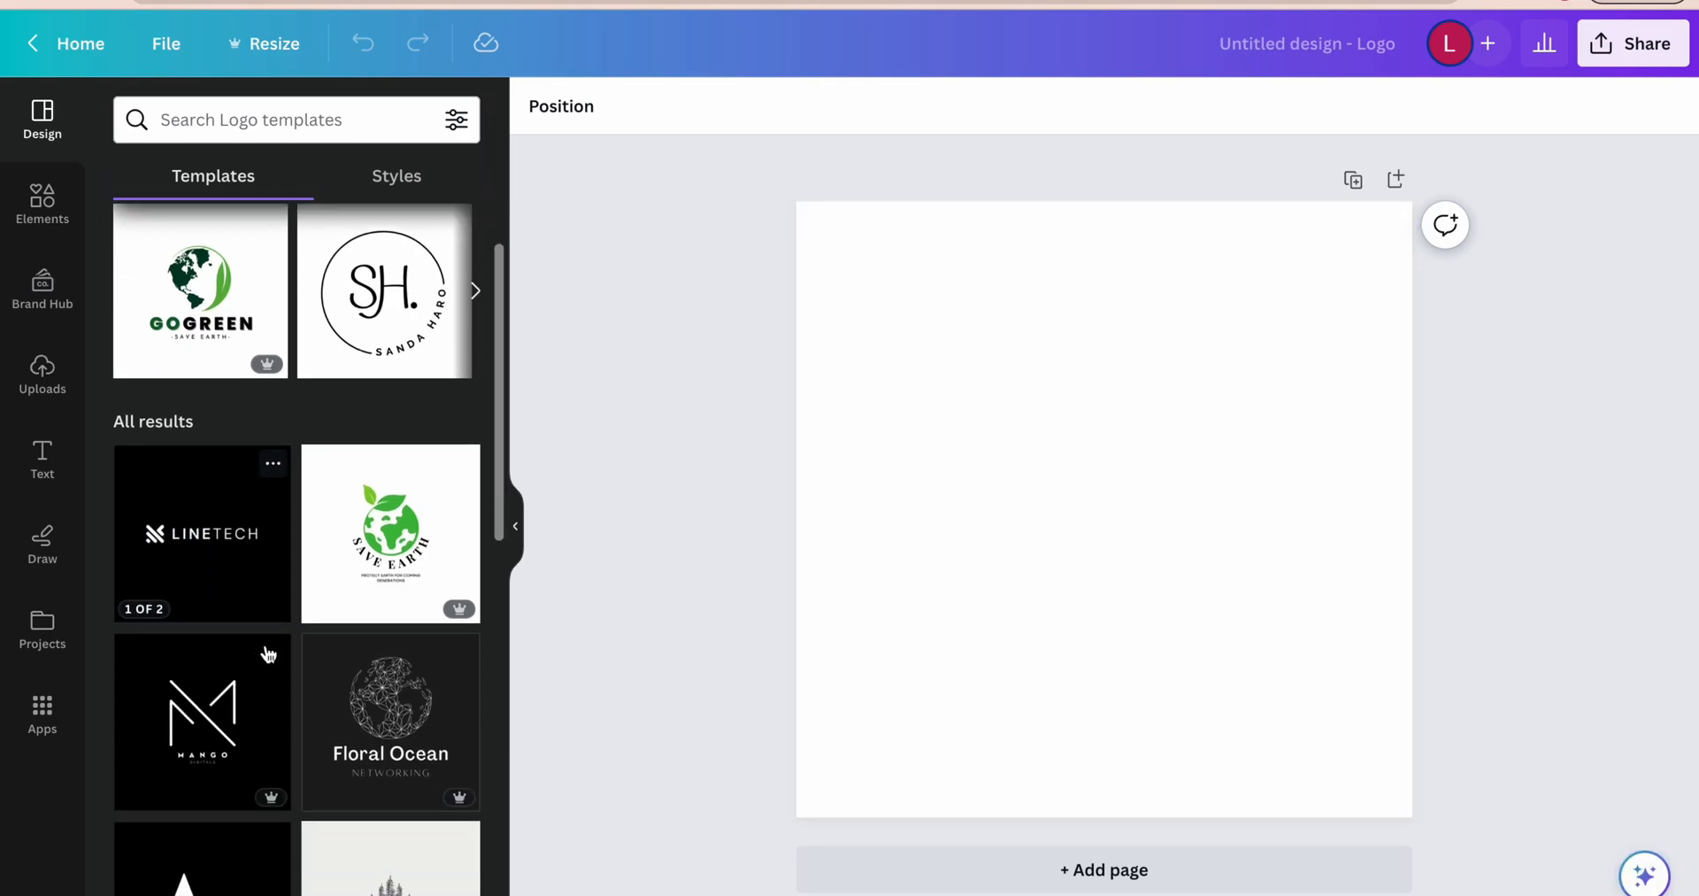
{"action": "scroll", "coordinate": [268, 653], "scroll_direction": "down", "scroll_amount": 1}
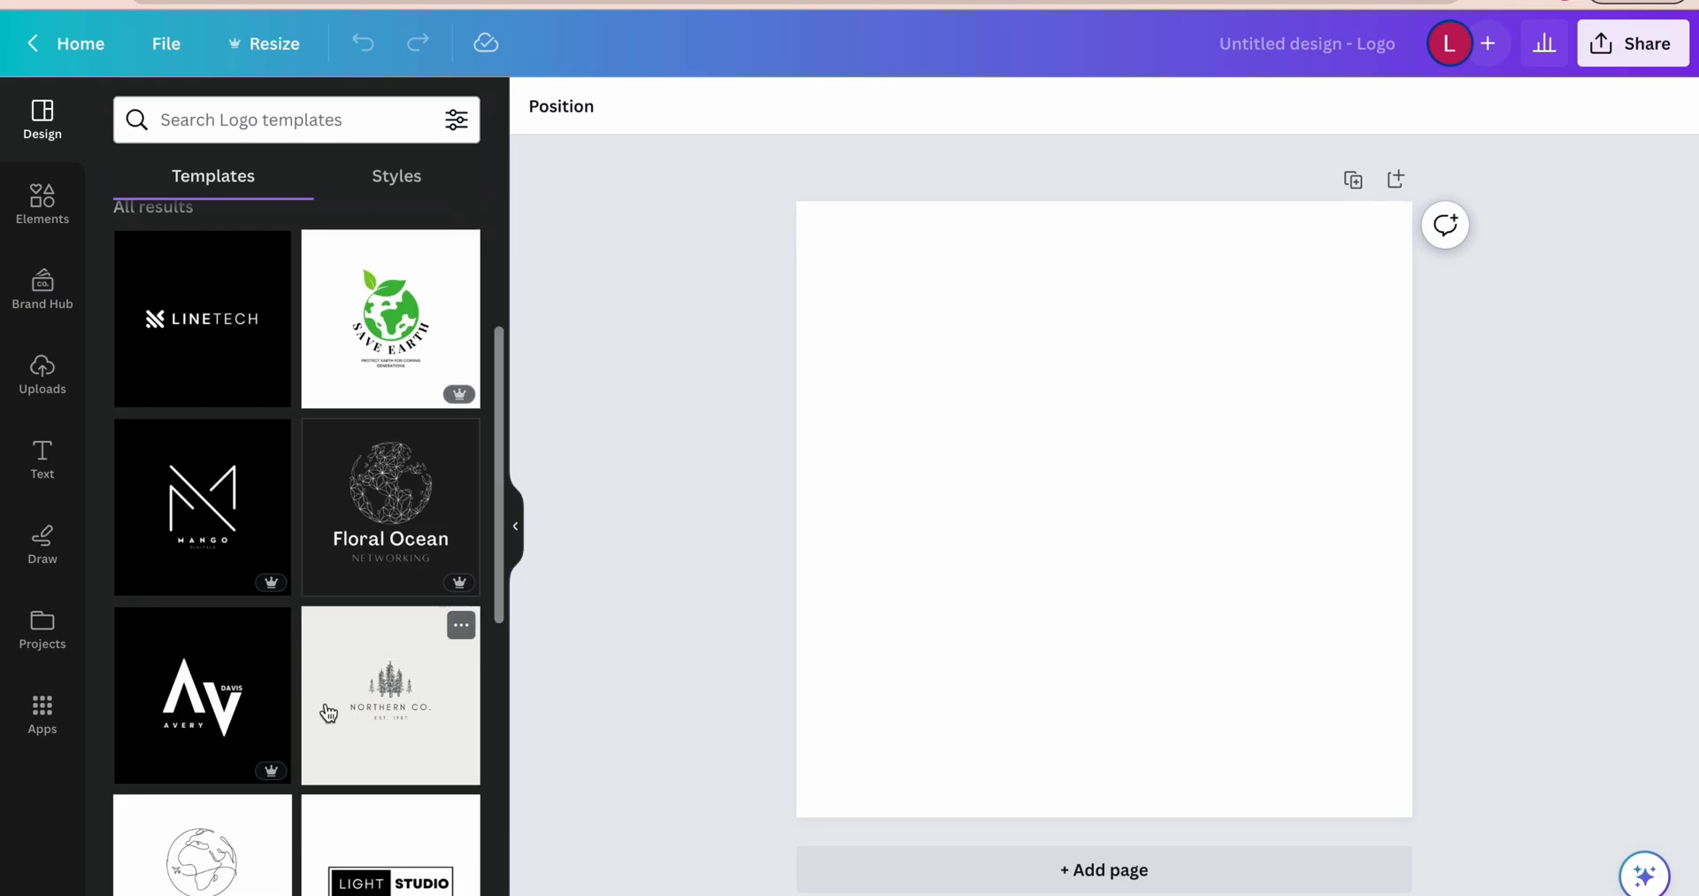
{"action": "scroll", "coordinate": [329, 713], "scroll_direction": "down", "scroll_amount": 2}
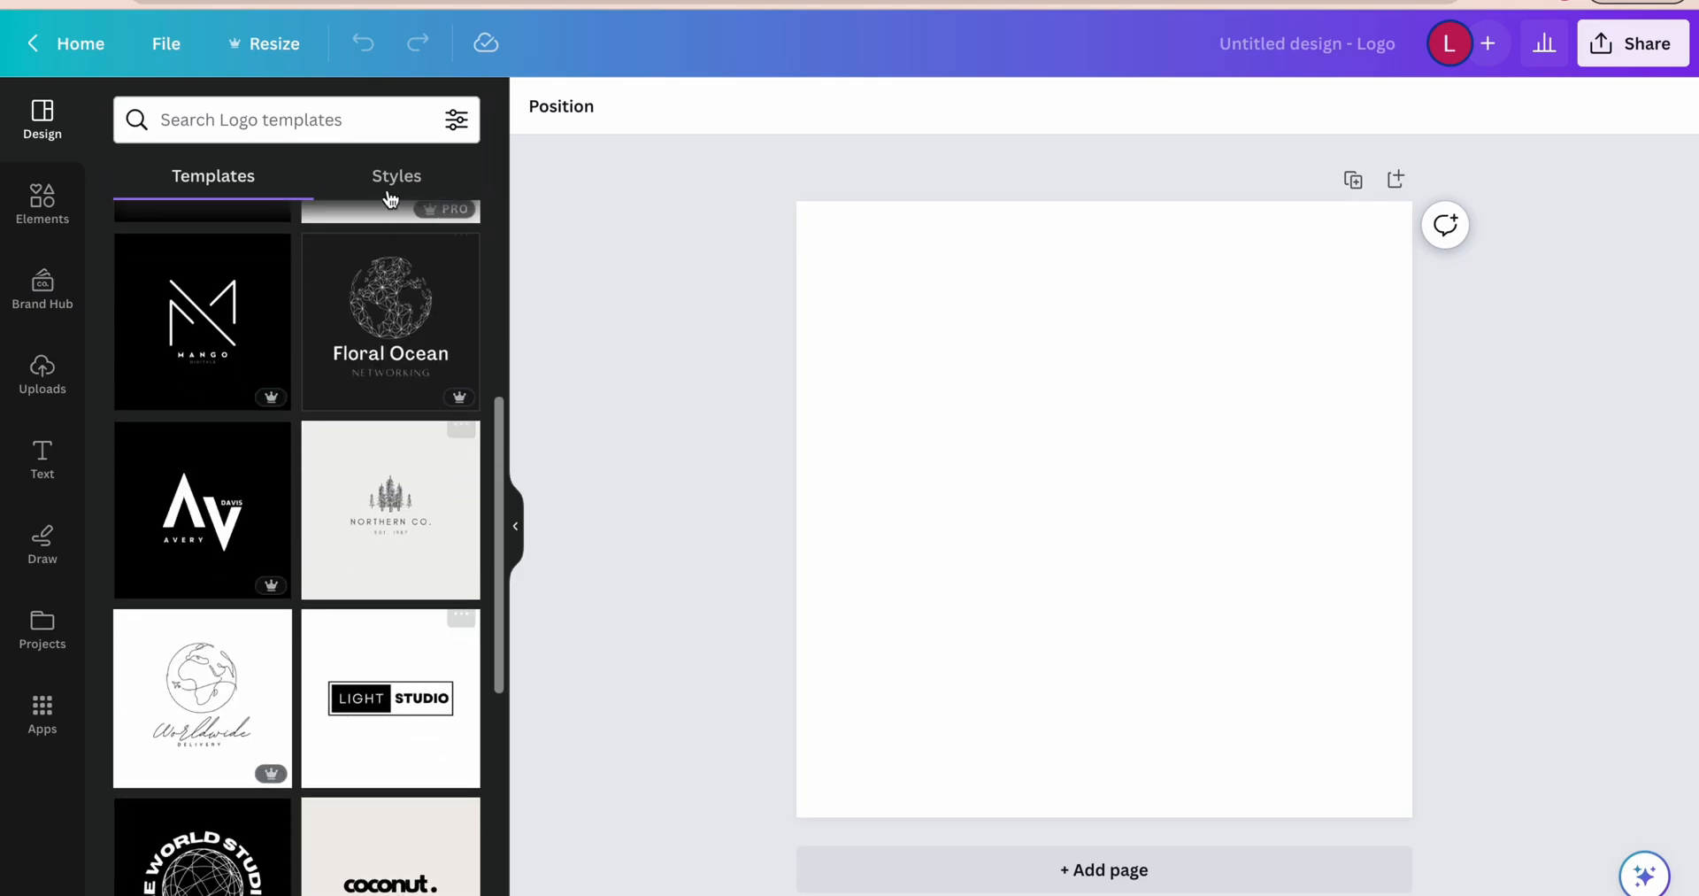
Step: Search the logo templates for "bio" and look through the matching designs
{"action": "left_click", "coordinate": [236, 133]}
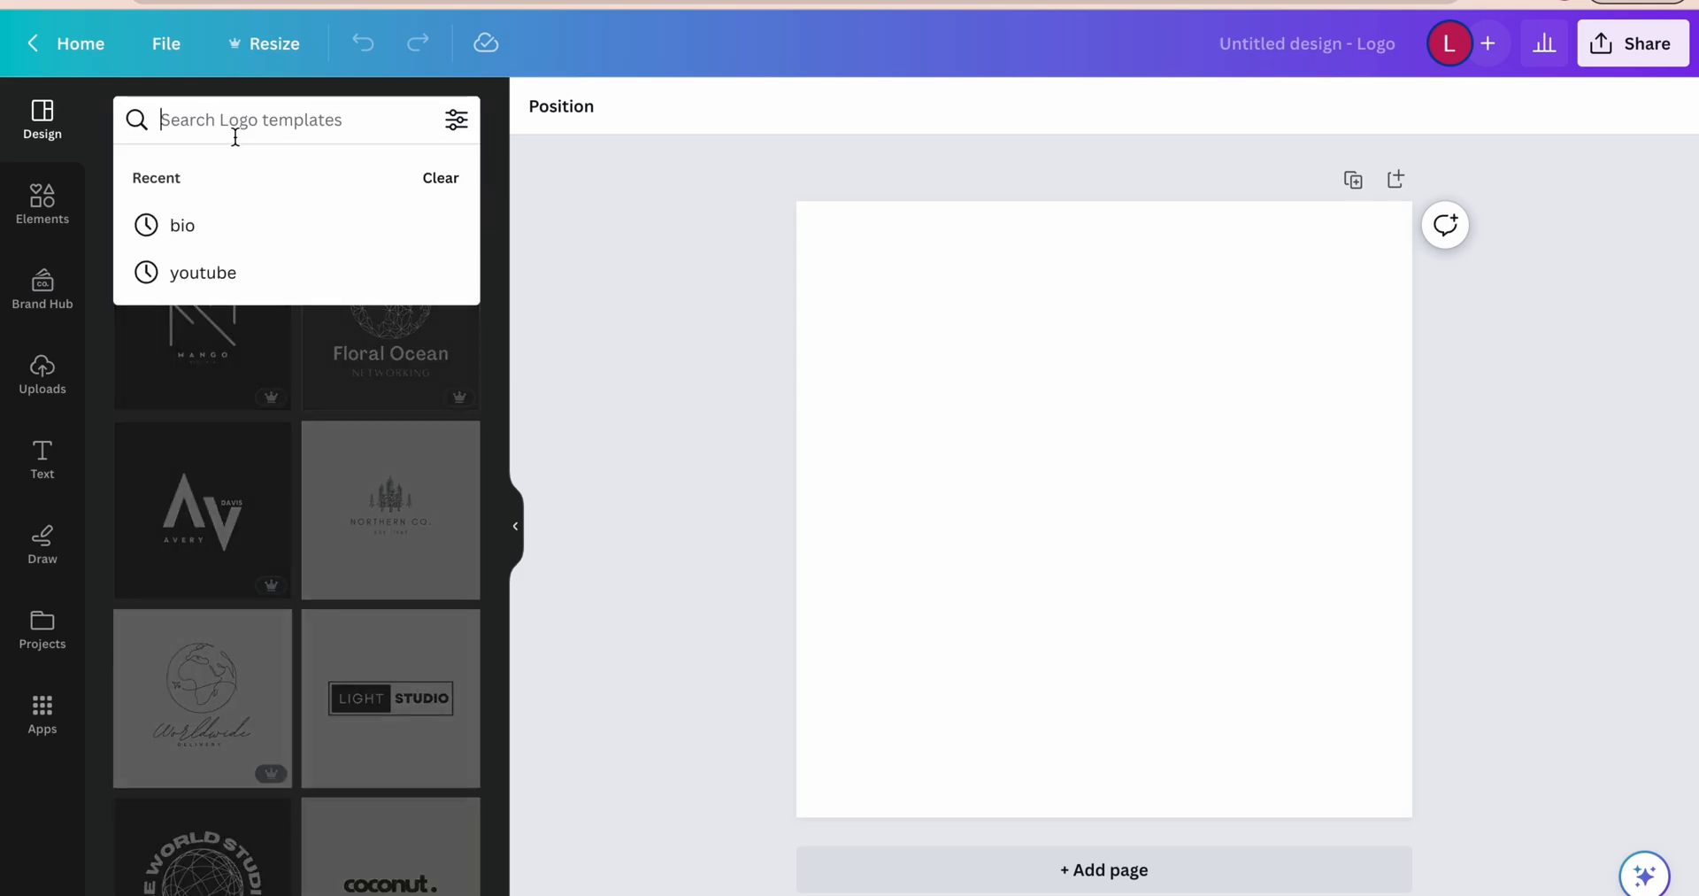
{"action": "type", "text": "bio"}
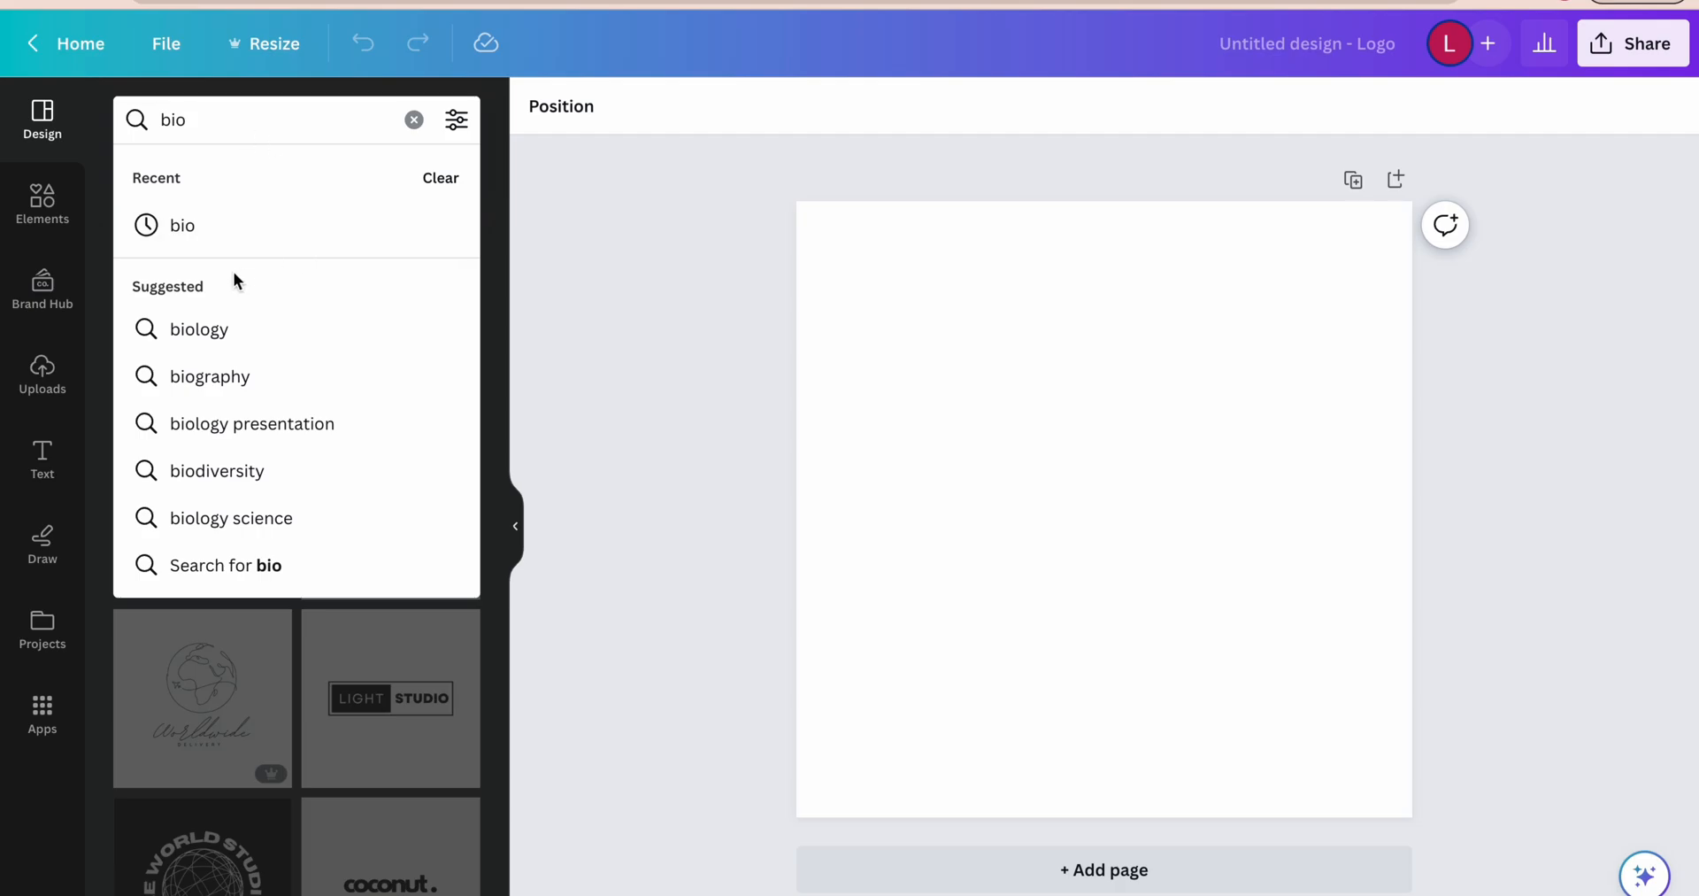
{"action": "key", "text": "Return"}
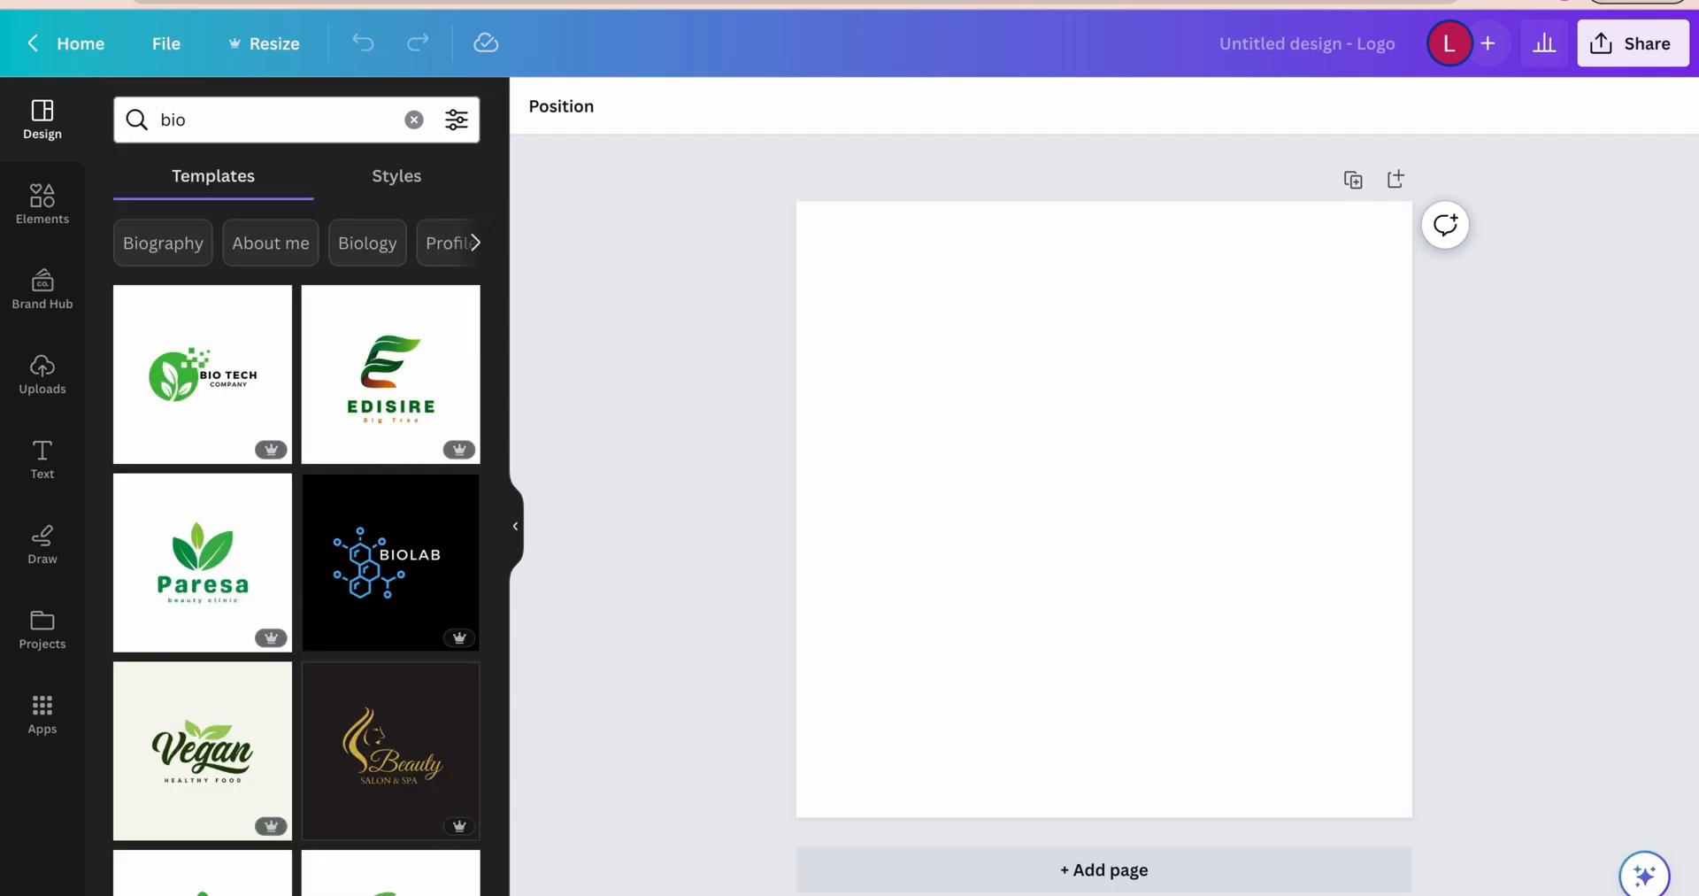
{"action": "scroll", "coordinate": [256, 419], "scroll_direction": "down", "scroll_amount": 8}
{"action": "scroll", "coordinate": [256, 419], "scroll_direction": "down", "scroll_amount": 5}
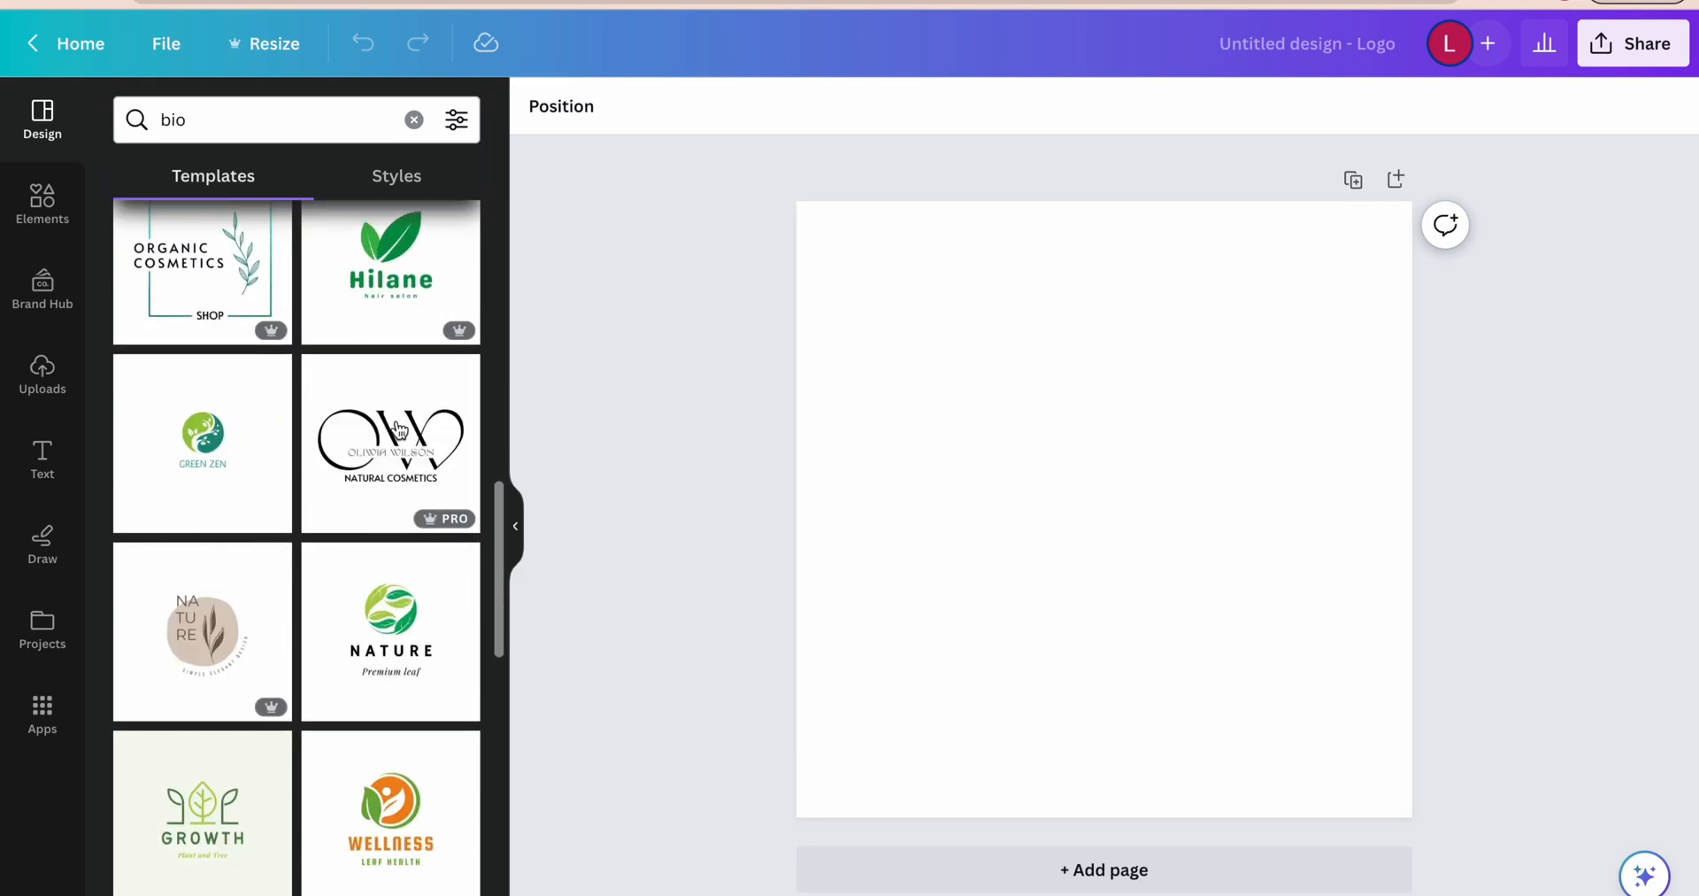
{"action": "scroll", "coordinate": [351, 685], "scroll_direction": "down", "scroll_amount": 3}
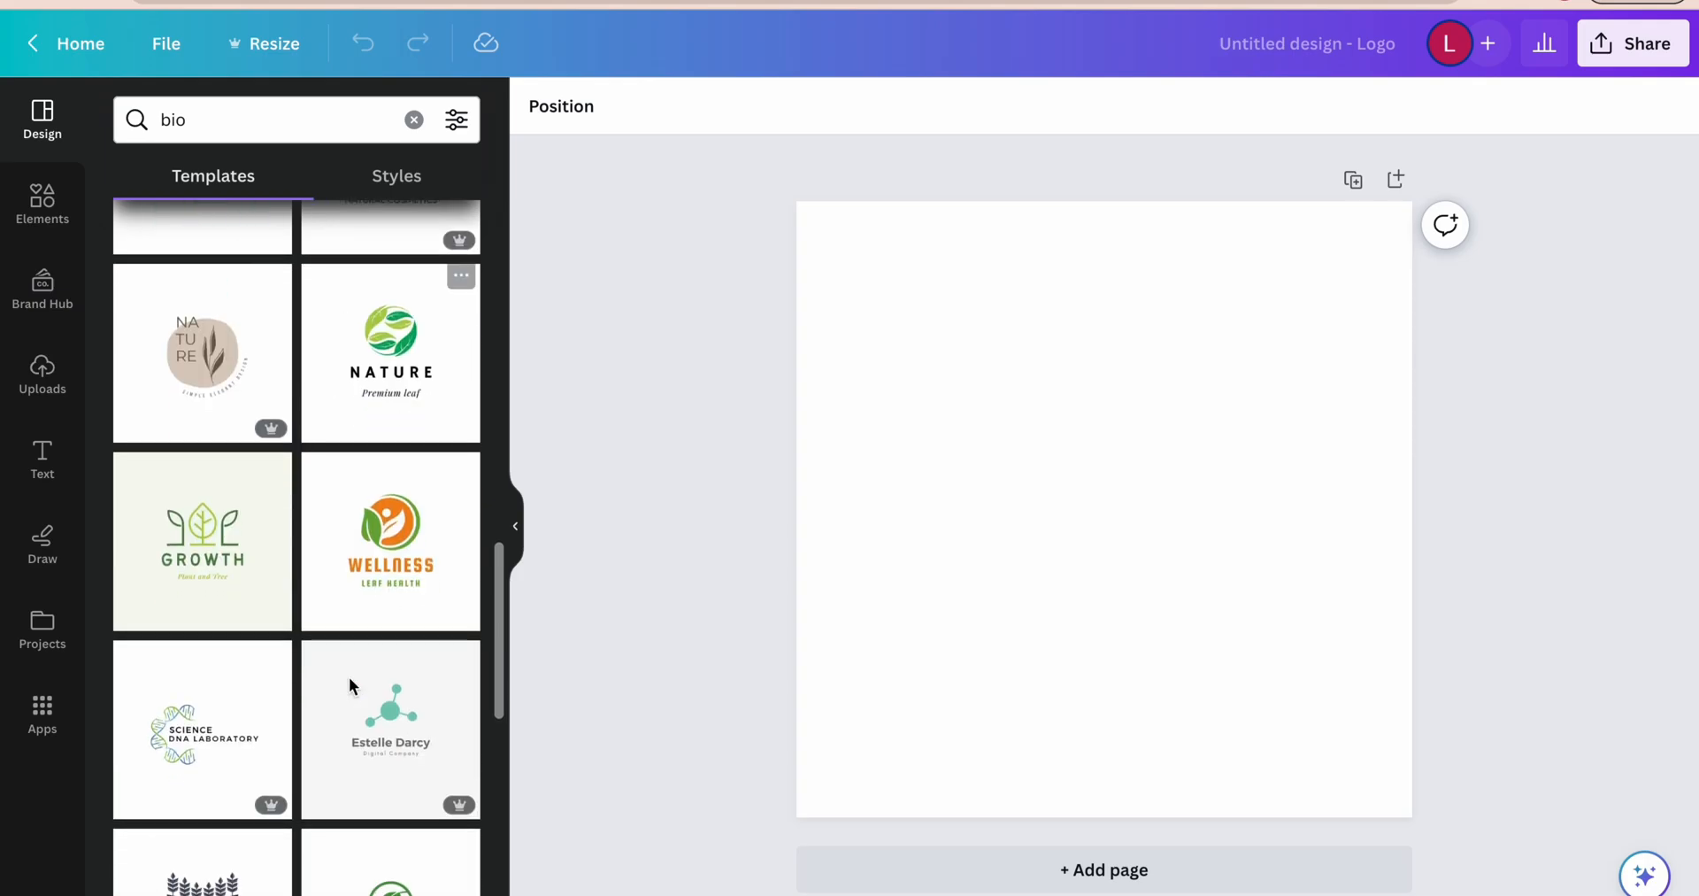
{"action": "scroll", "coordinate": [349, 676], "scroll_direction": "down", "scroll_amount": 5}
Step: Search the logo templates for "customer service" and apply the orange and black headset CUSTOMER SERVICE template to the page
{"action": "double_click", "coordinate": [194, 119]}
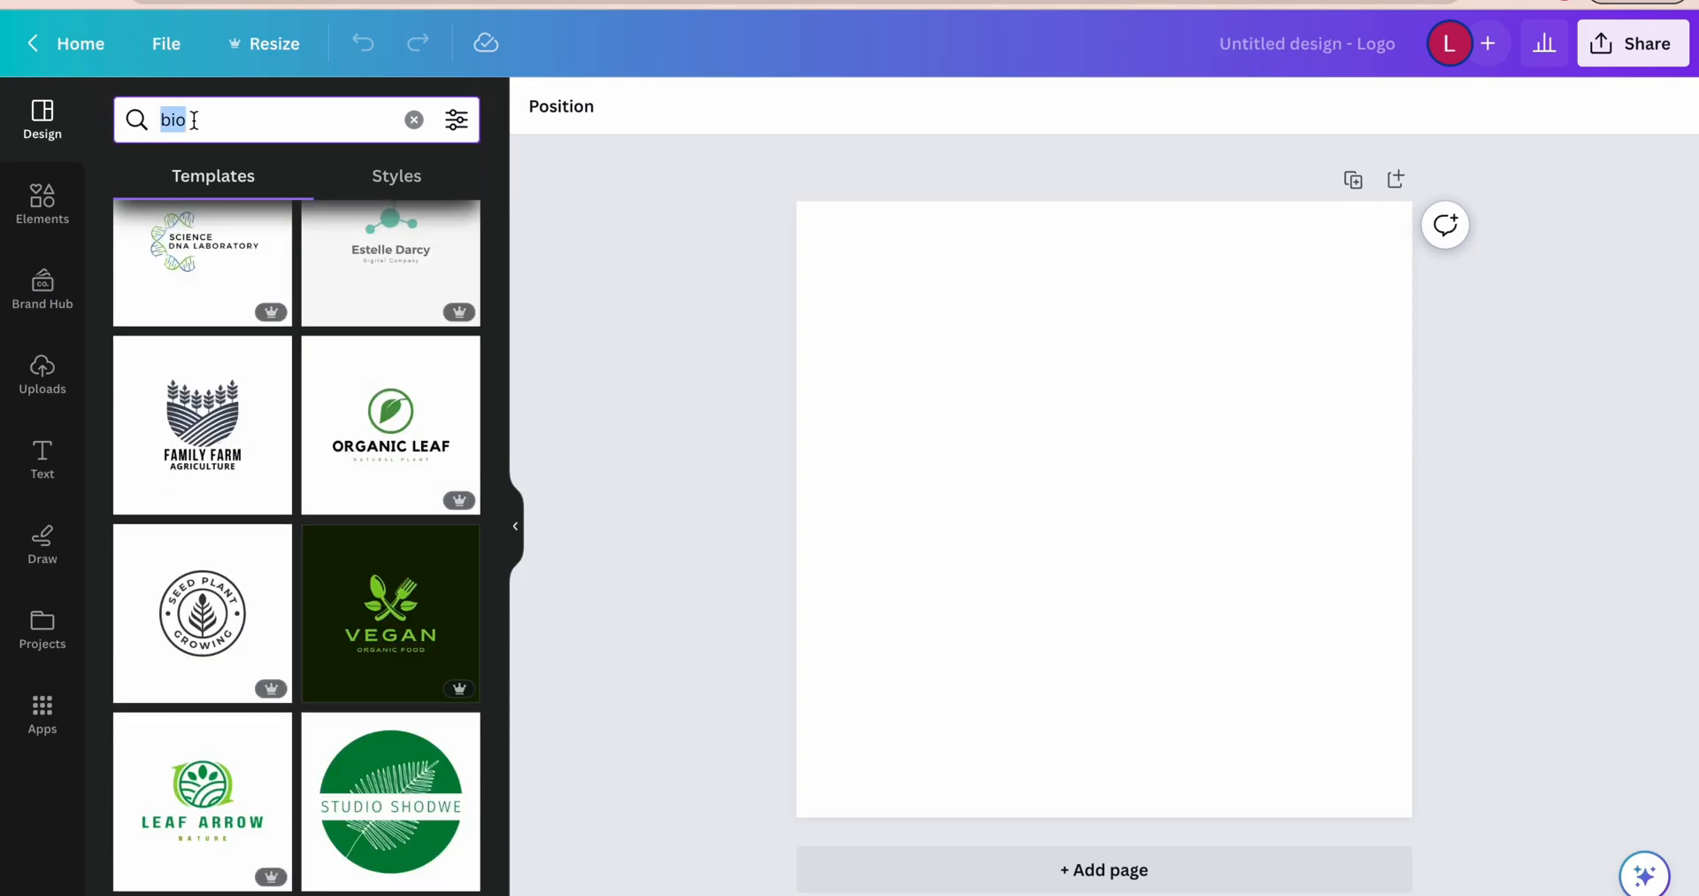
{"action": "type", "text": "custom"}
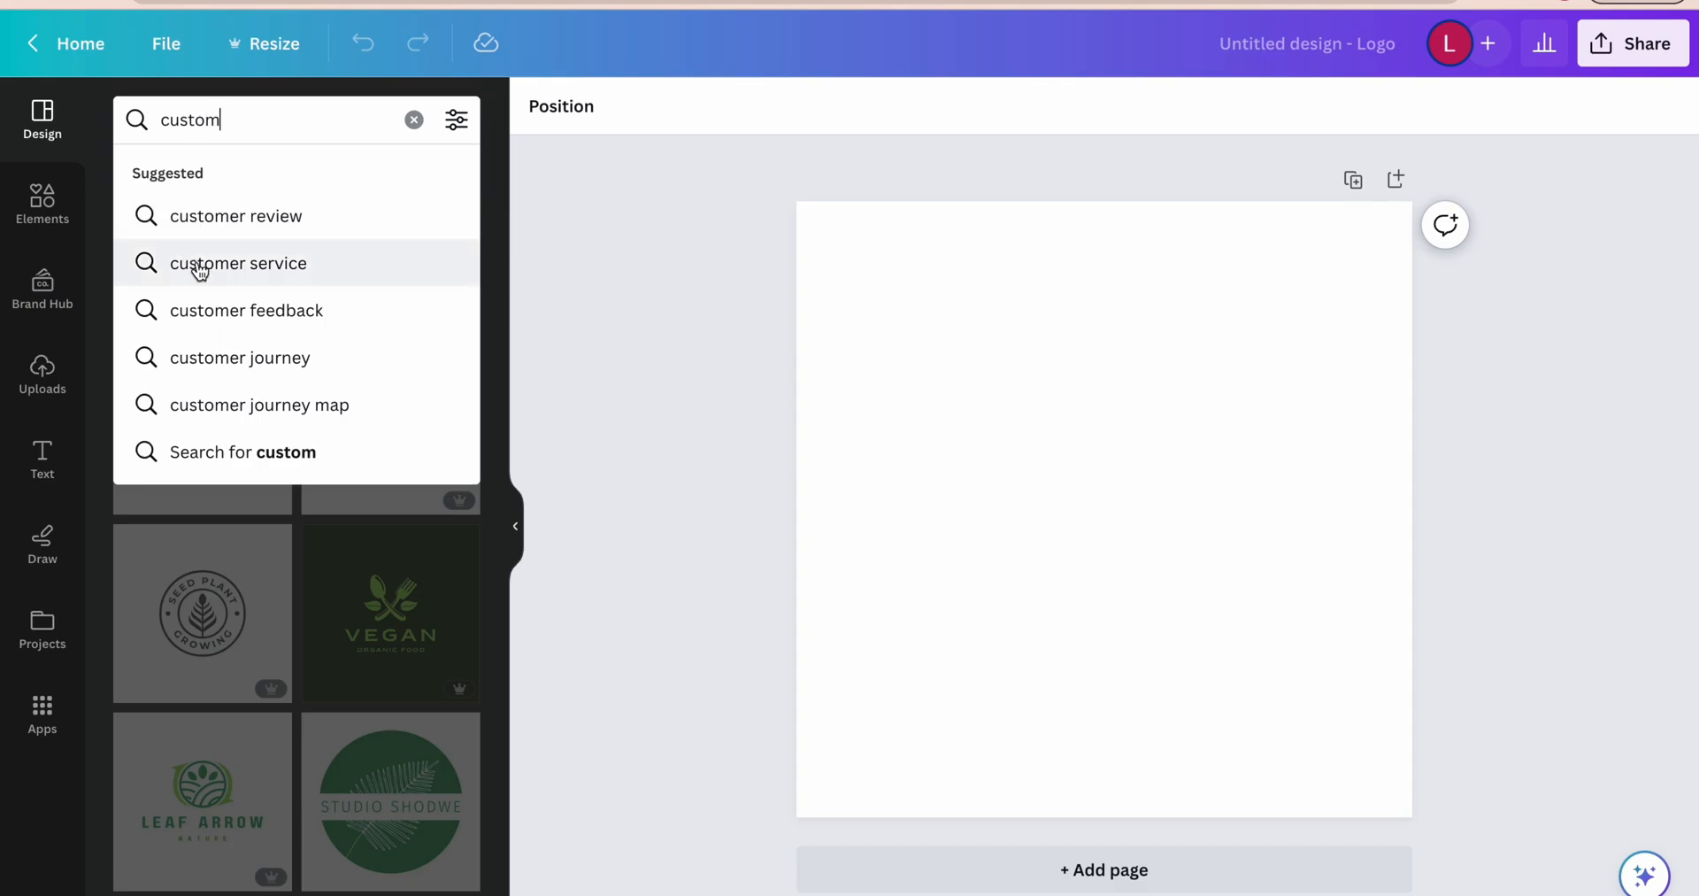
{"action": "left_click", "coordinate": [200, 271]}
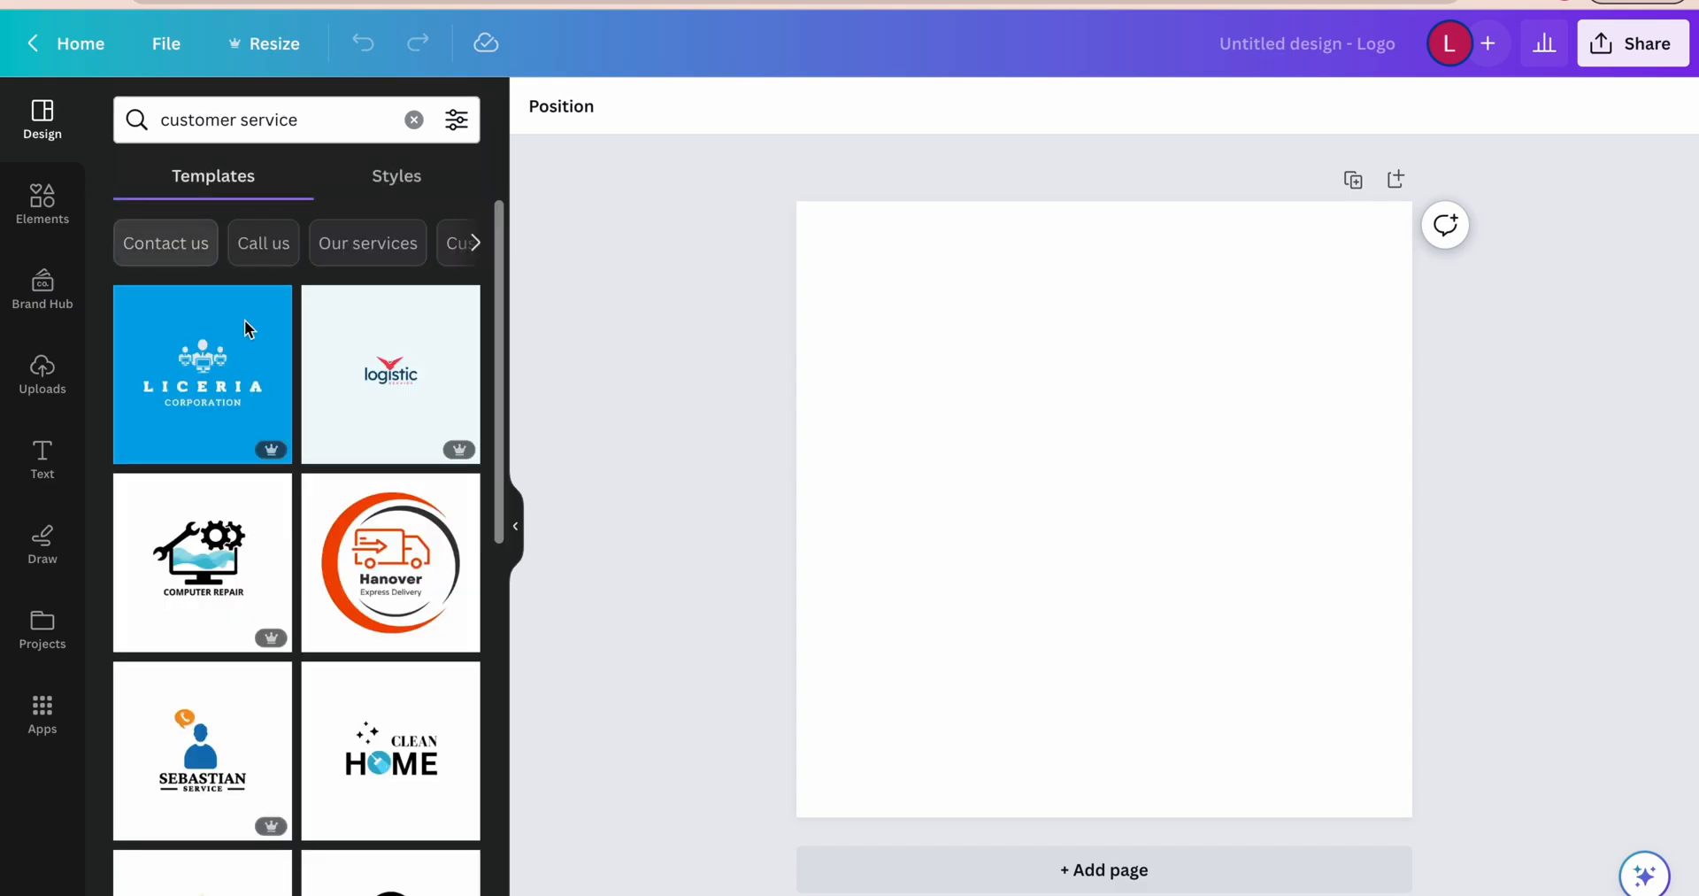
{"action": "scroll", "coordinate": [316, 407], "scroll_direction": "down", "scroll_amount": 3}
{"action": "scroll", "coordinate": [315, 407], "scroll_direction": "down", "scroll_amount": 4}
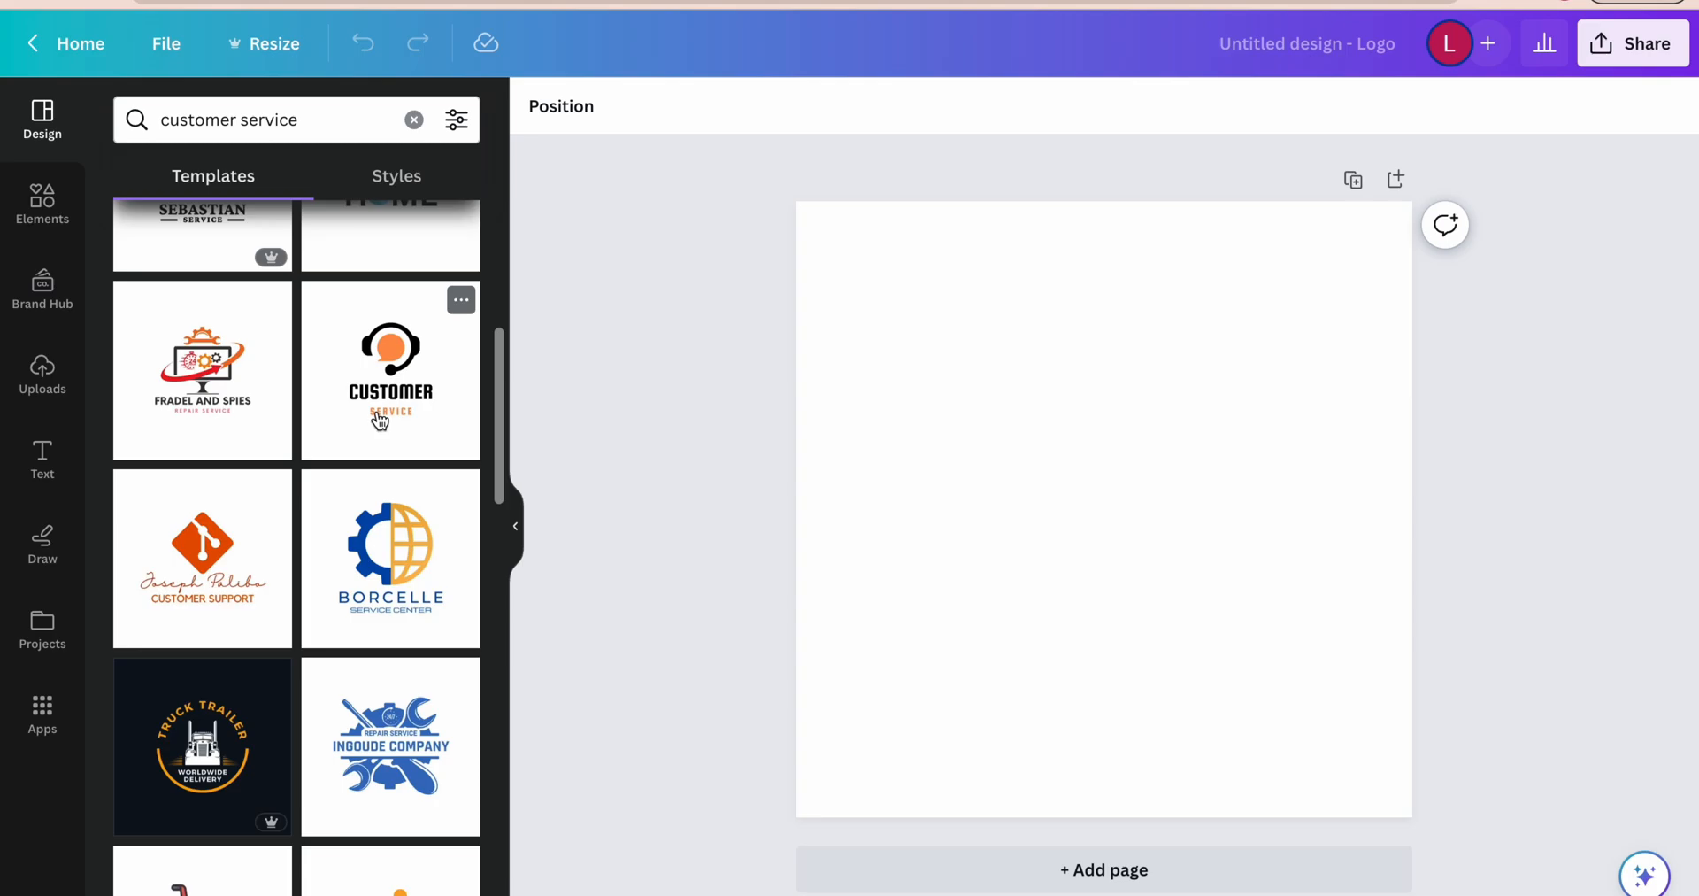
{"action": "left_click", "coordinate": [378, 415]}
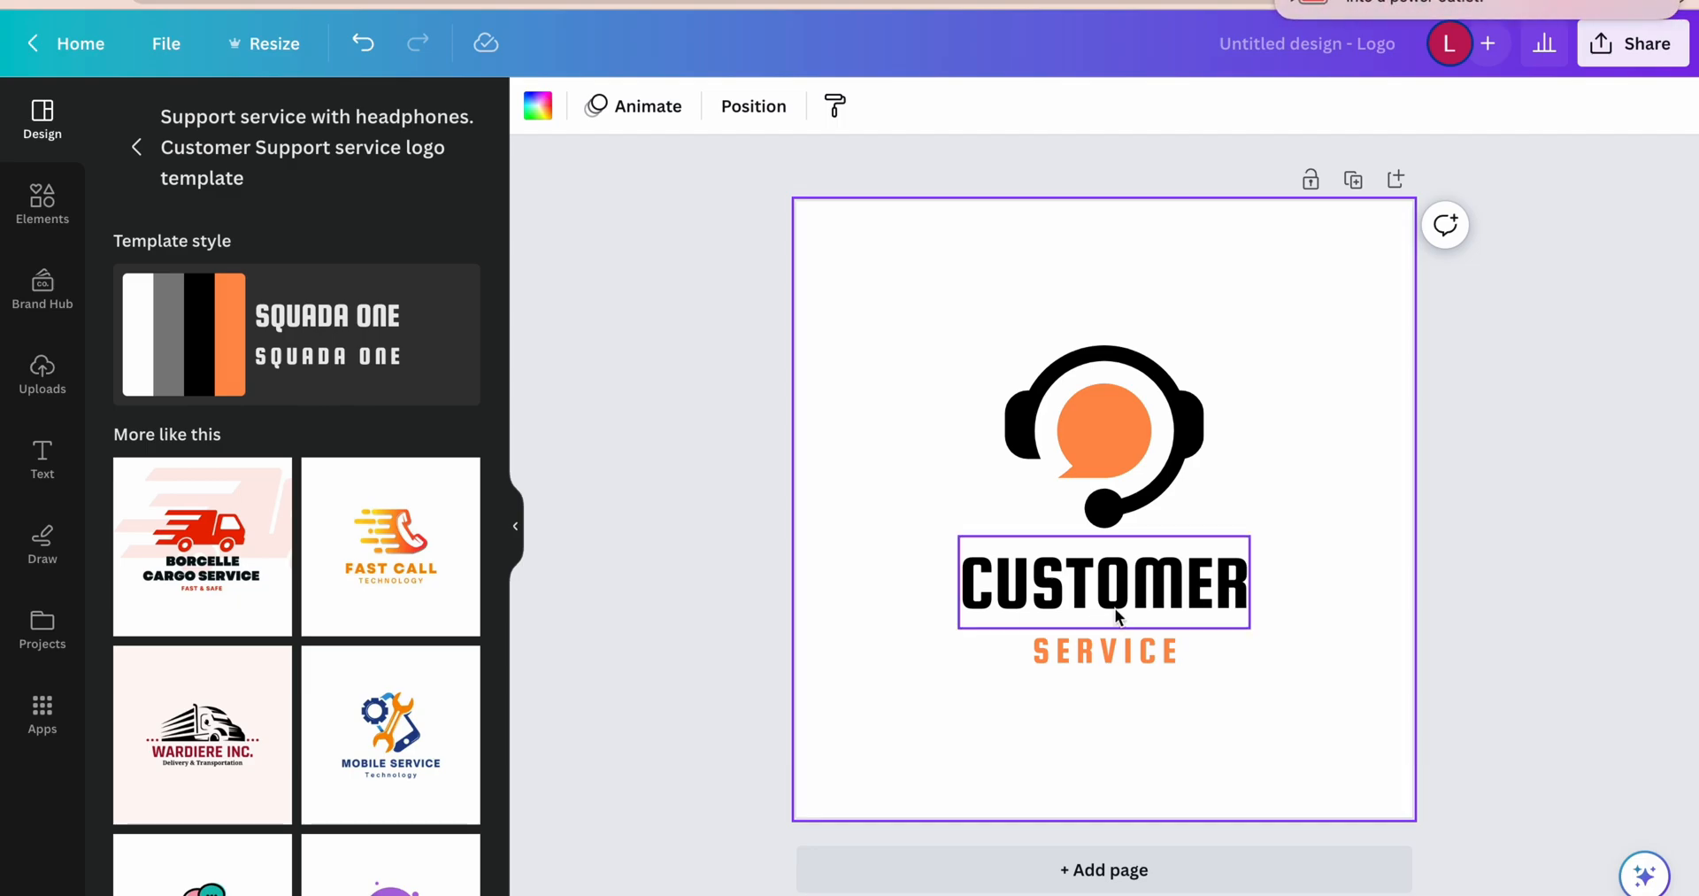
Step: Apply the template's Squada One style and shuffle its colours until both text lines are black
{"action": "left_click", "coordinate": [1122, 448]}
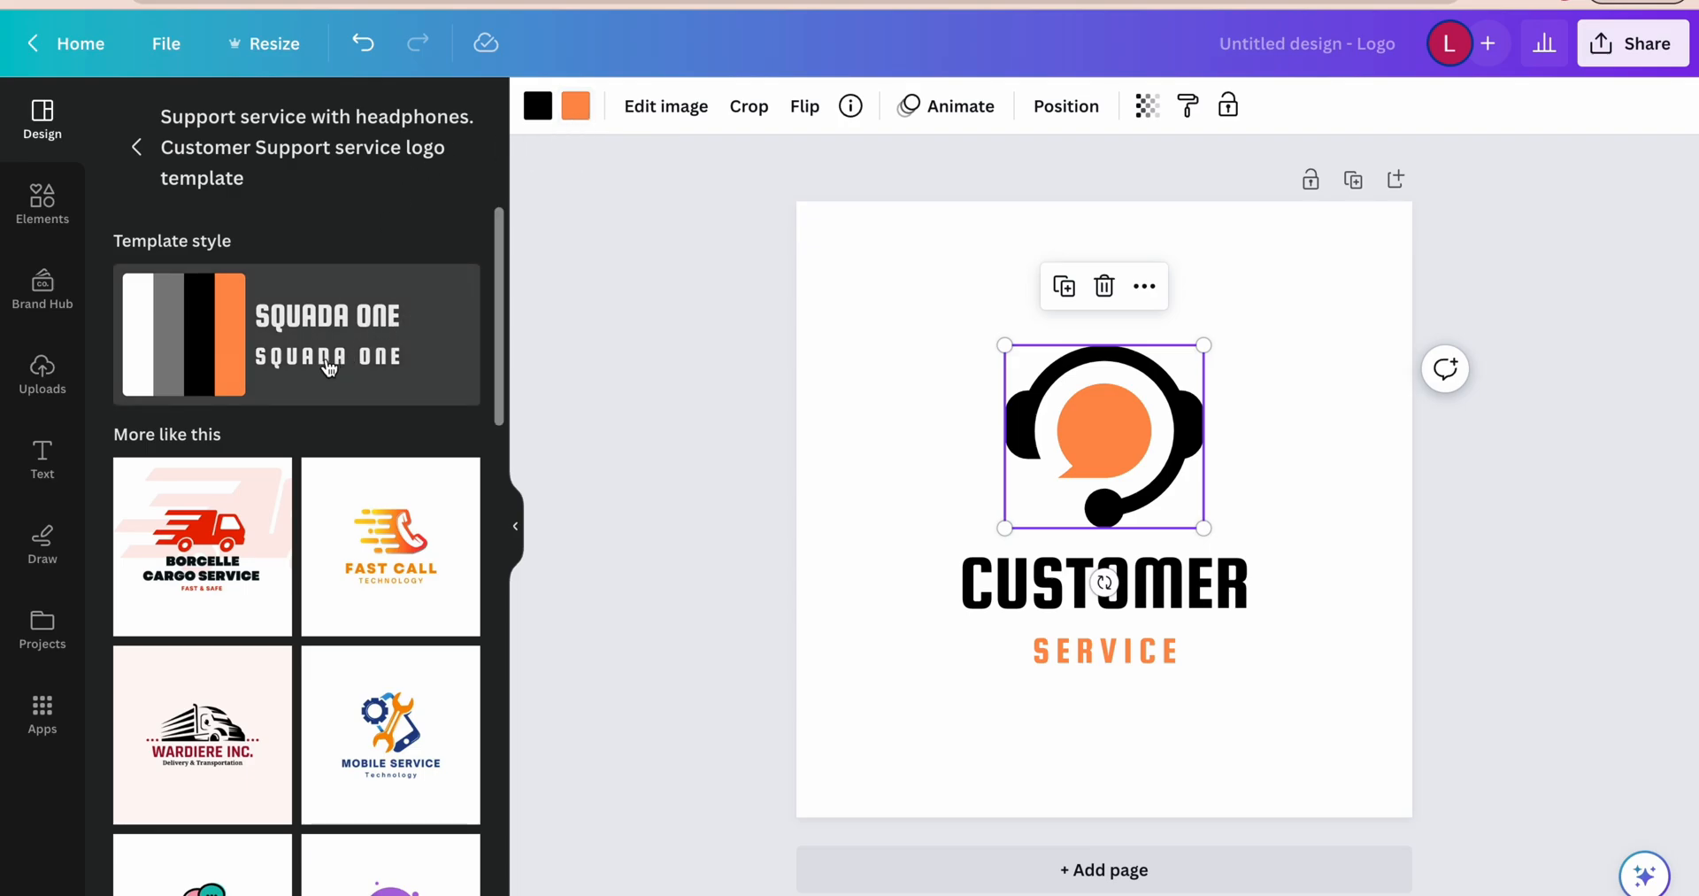
{"action": "left_click", "coordinate": [311, 332]}
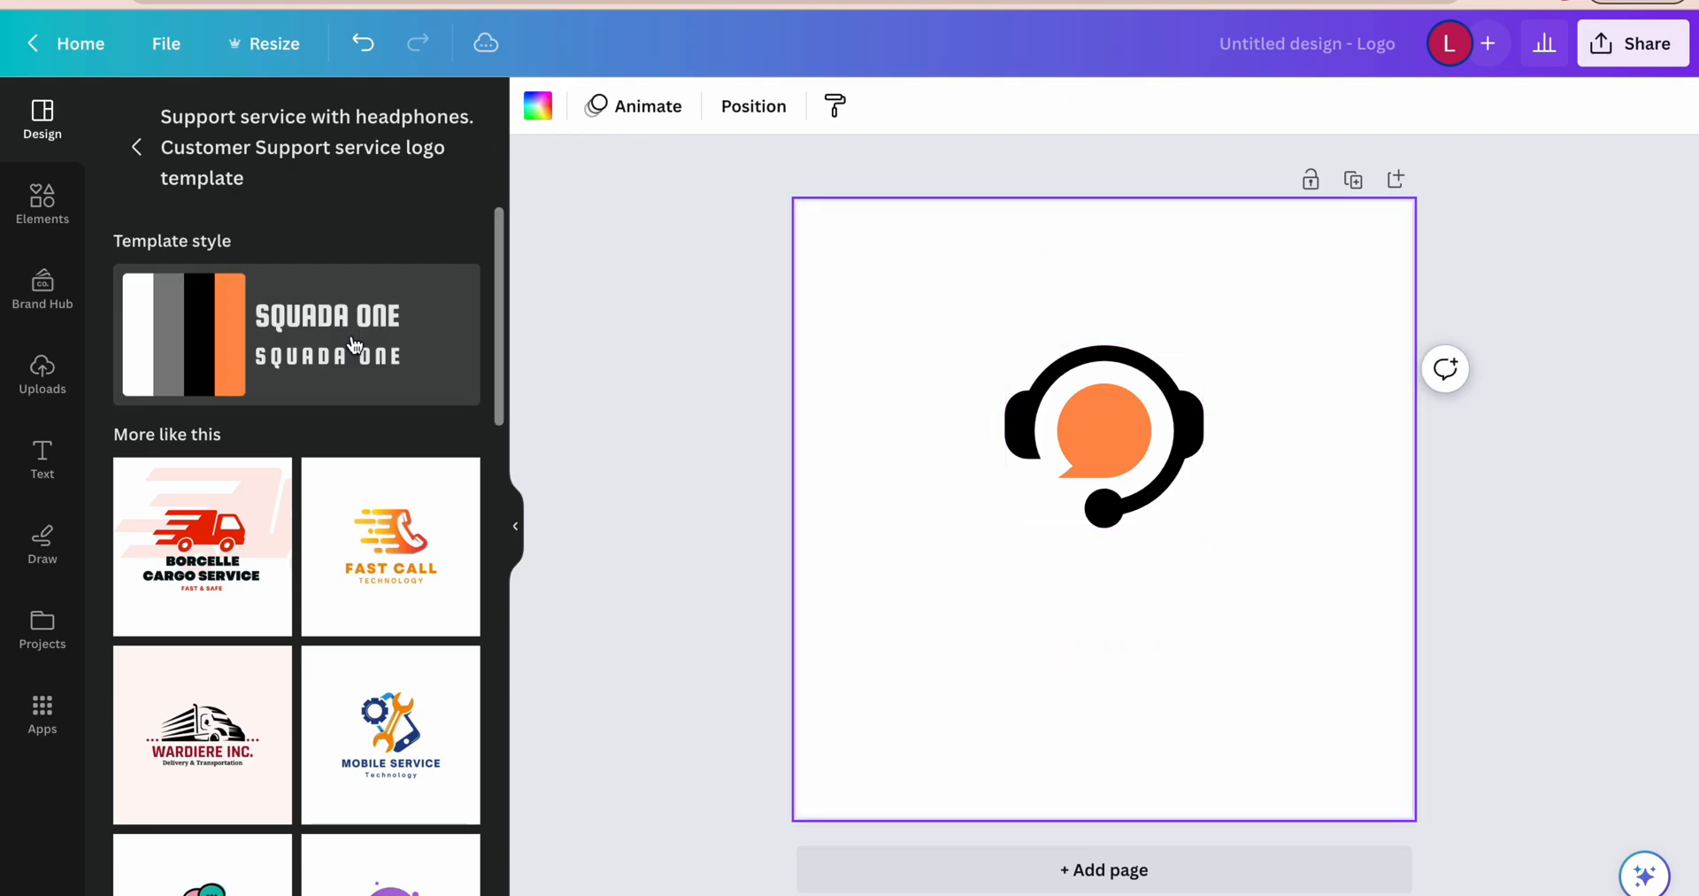
{"action": "left_click", "coordinate": [352, 342]}
{"action": "left_click", "coordinate": [350, 340]}
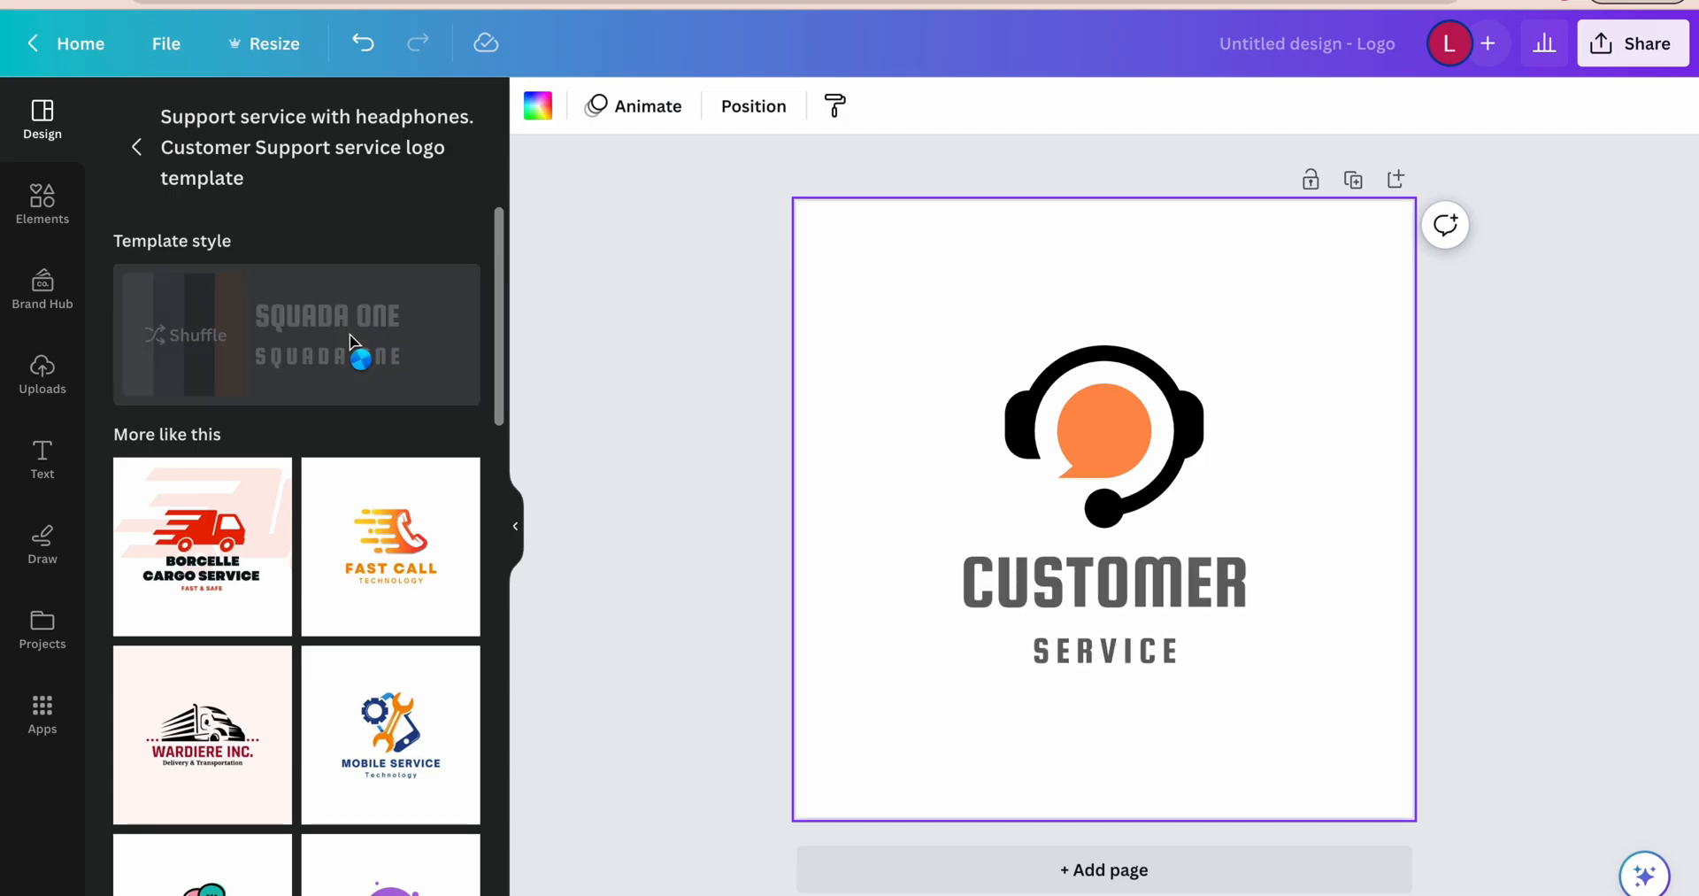
{"action": "left_click", "coordinate": [351, 338]}
{"action": "left_click", "coordinate": [351, 339]}
{"action": "left_click", "coordinate": [350, 341]}
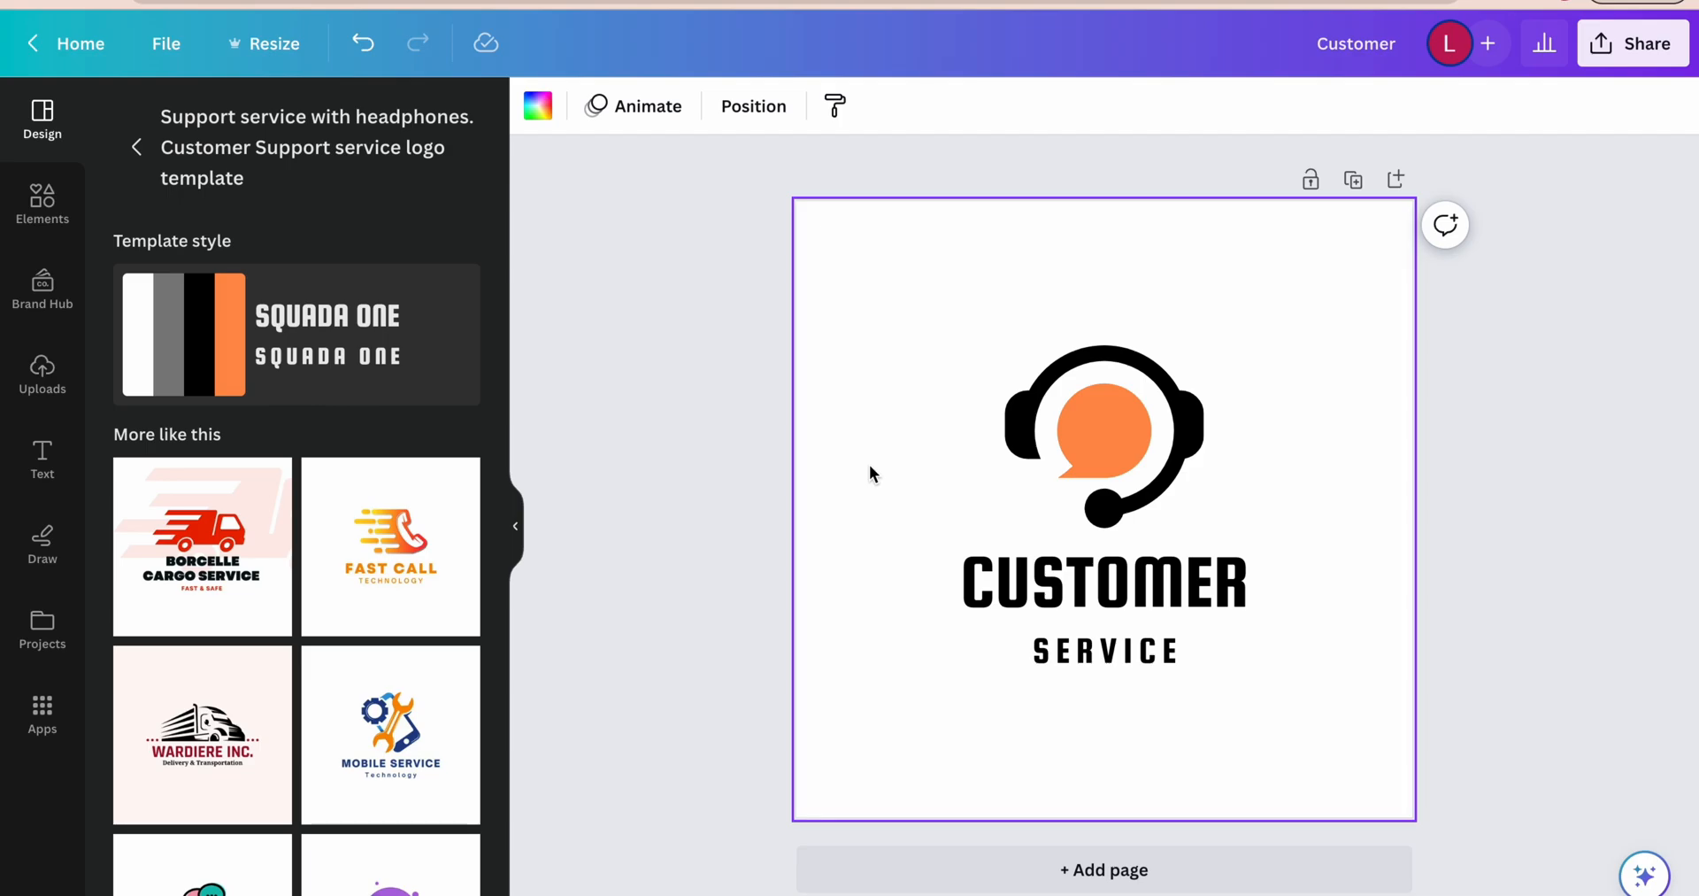
Step: Replace the CUSTOMER text with HOW TO HELP PRO, widen its box to about 396 and centre it under the headset icon
{"action": "left_click", "coordinate": [1166, 577]}
{"action": "double_click", "coordinate": [1164, 575]}
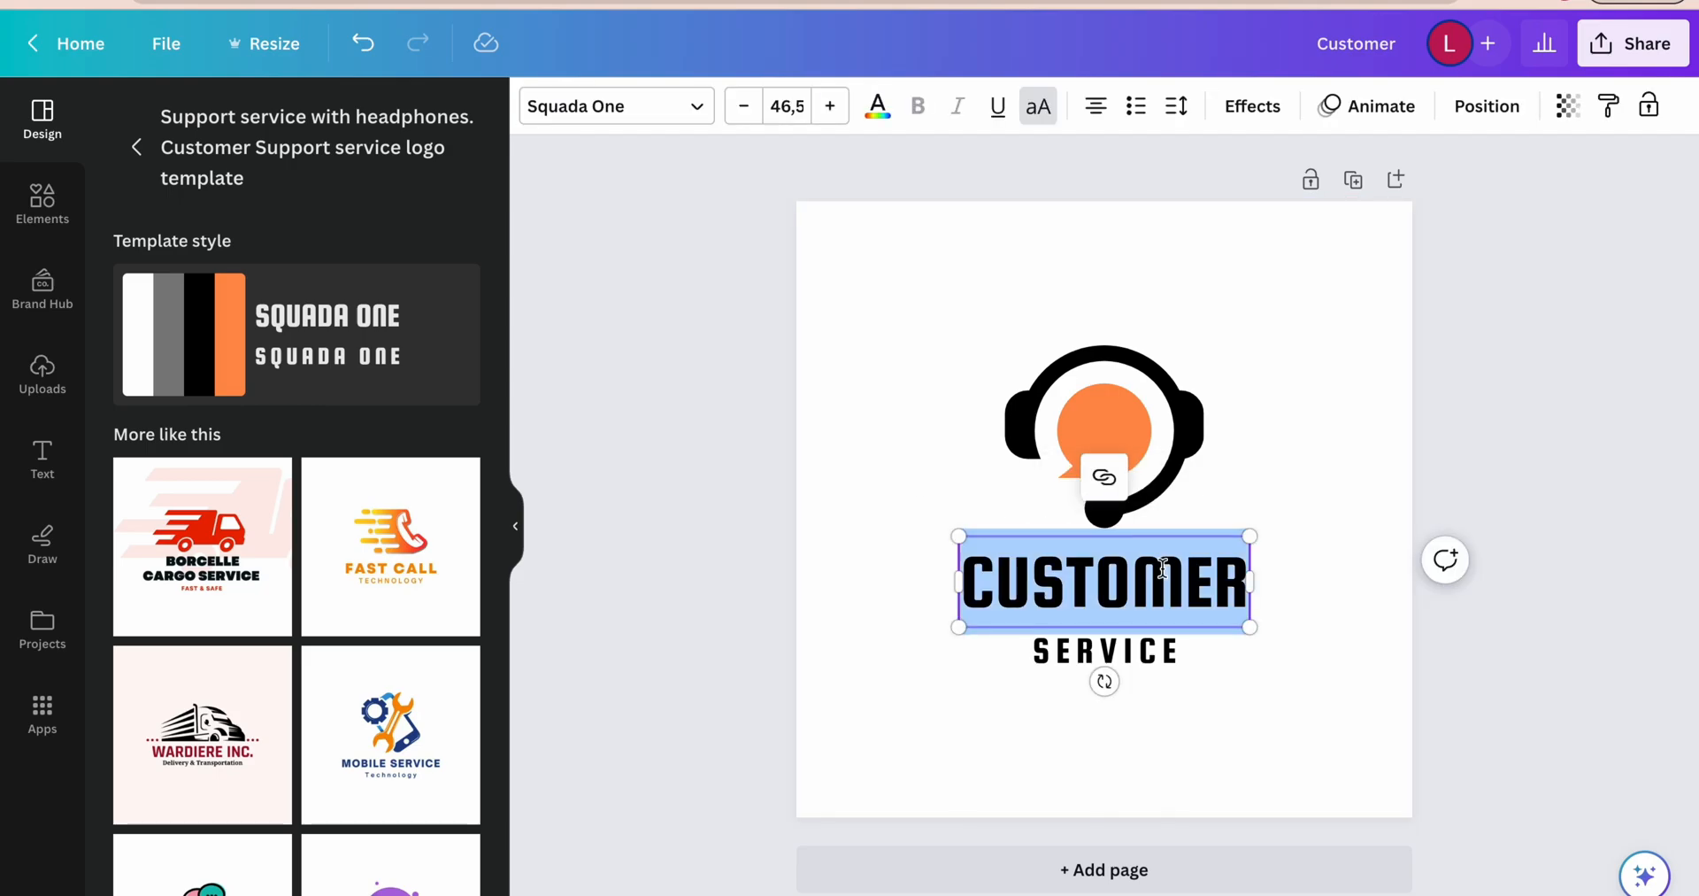
{"action": "type", "text": "HOW "}
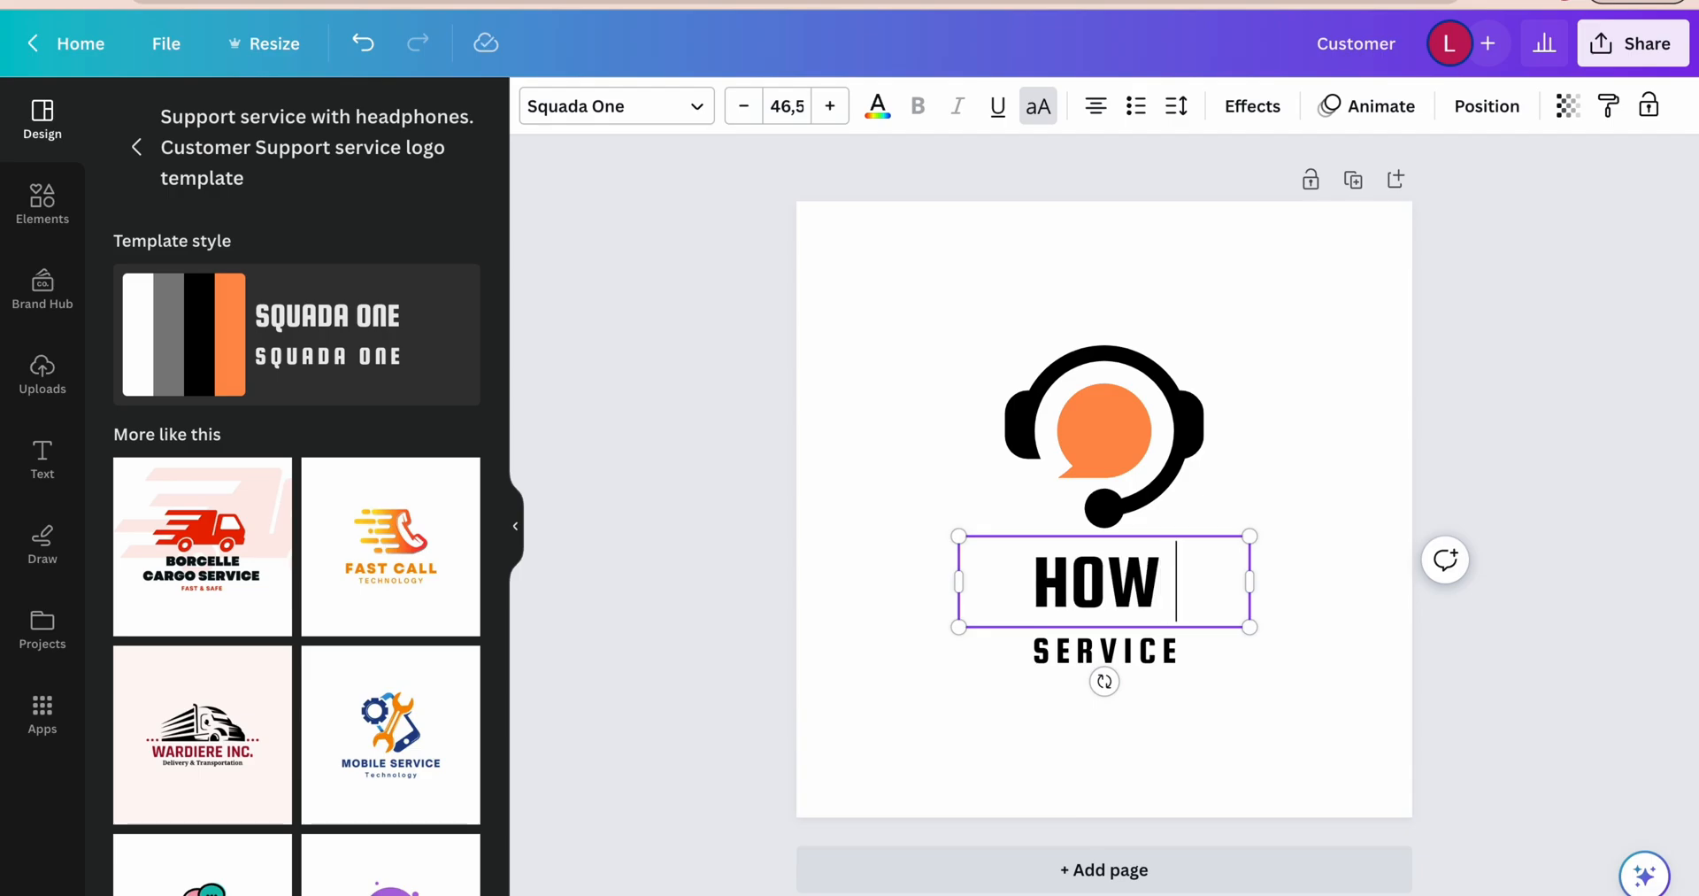
{"action": "type", "text": "TOP"}
{"action": "key", "text": "BackSpace"}
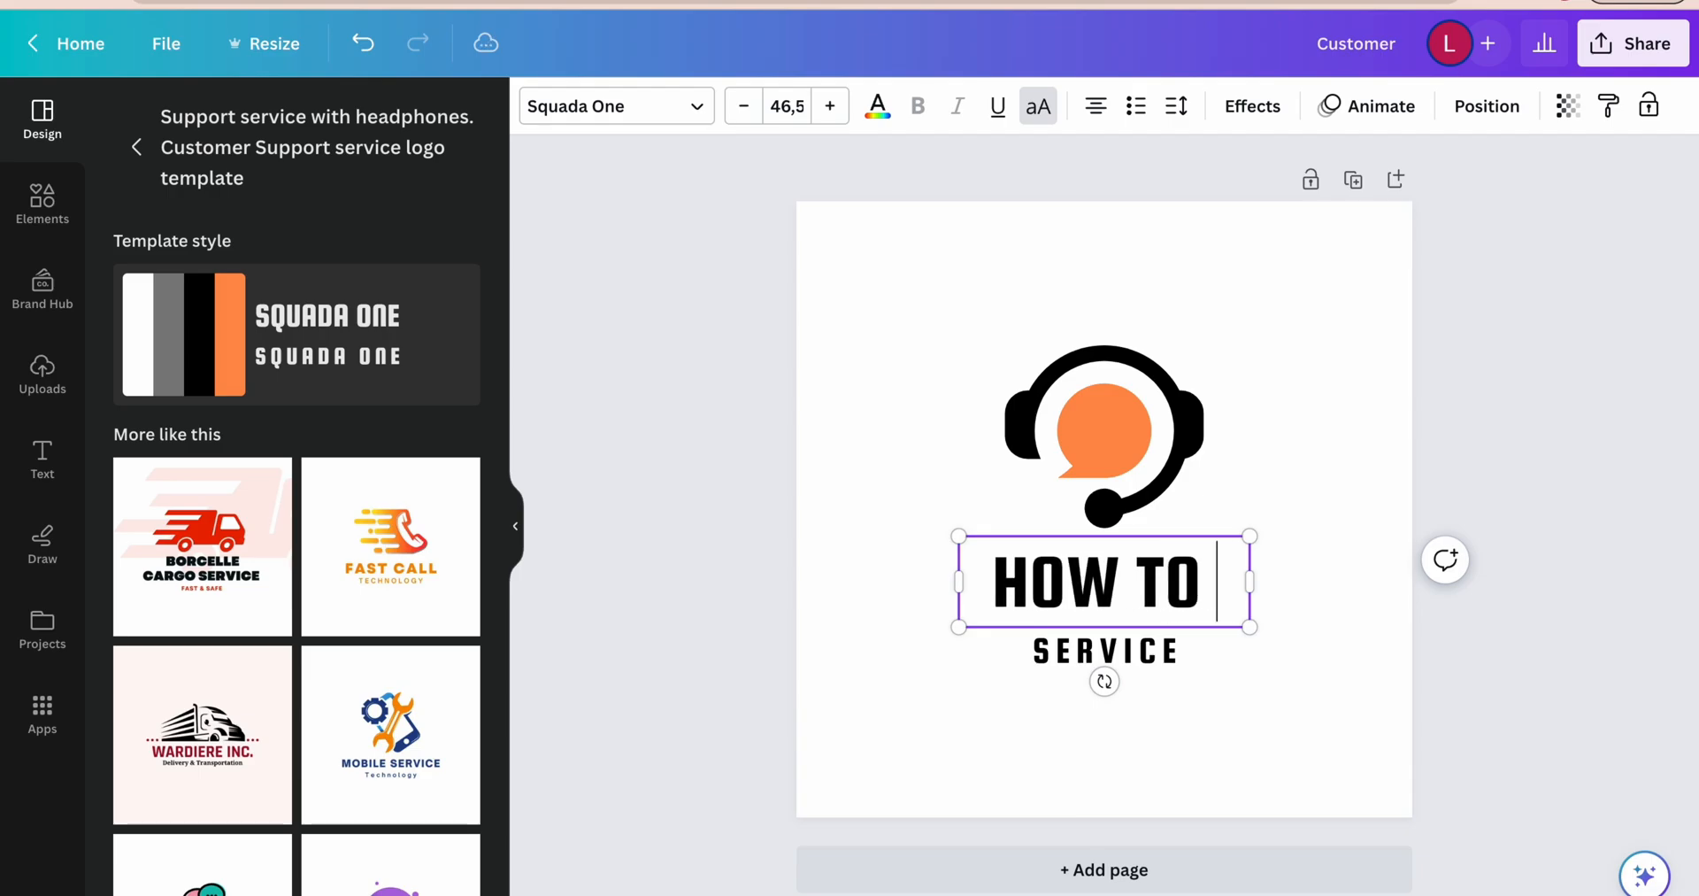
{"action": "key", "text": "Return"}
{"action": "type", "text": "HELP"}
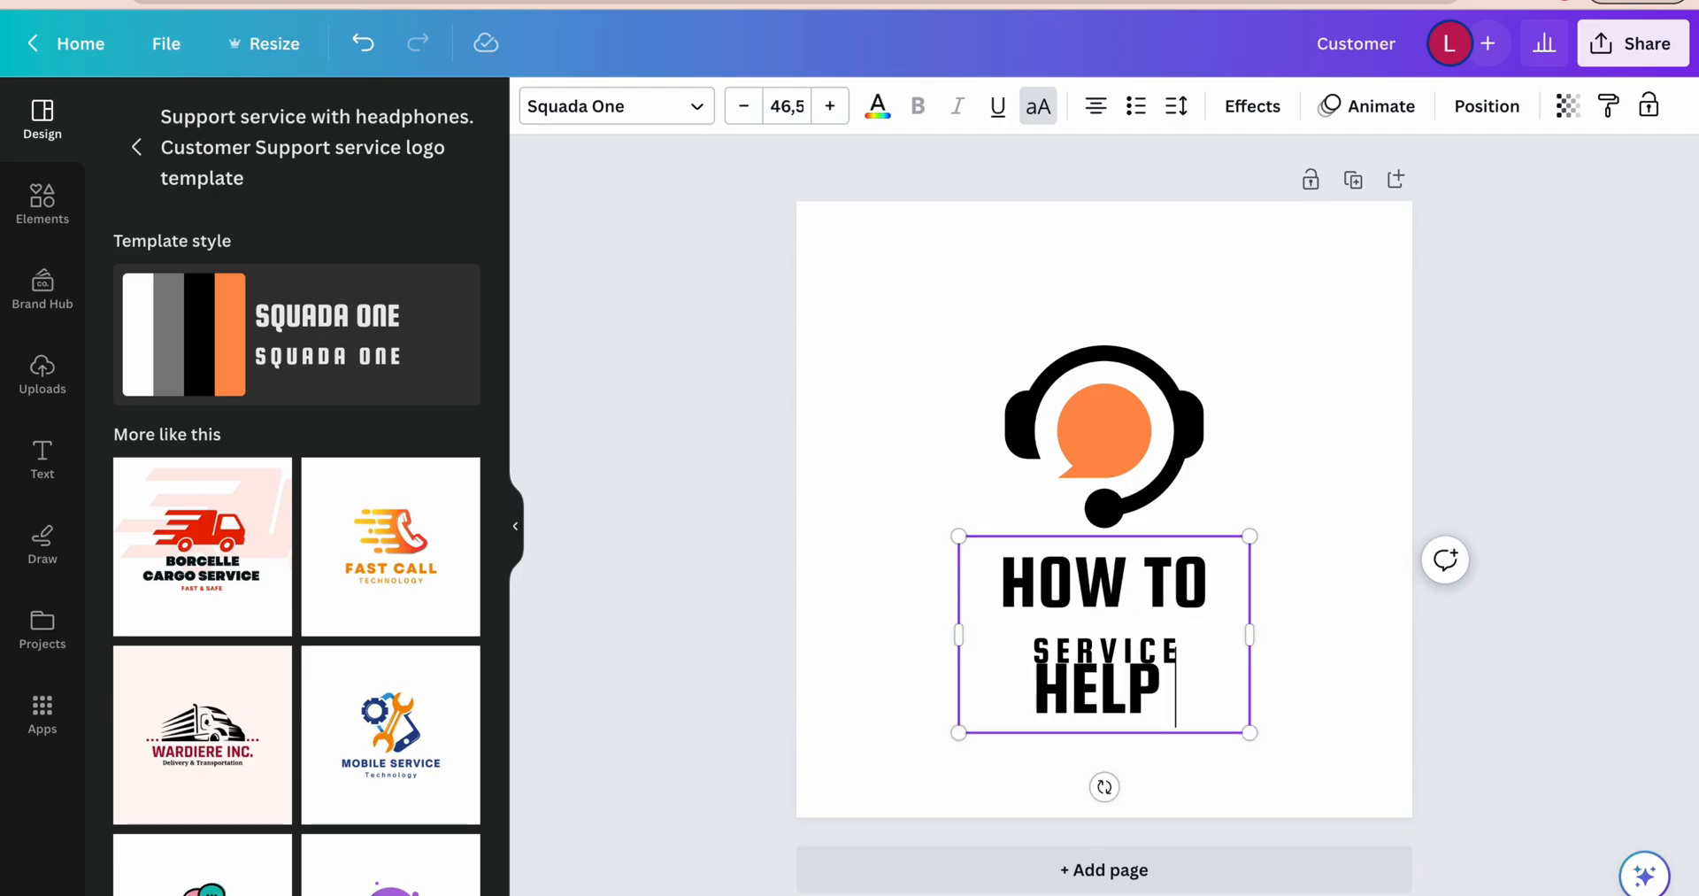
{"action": "type", "text": " PRO"}
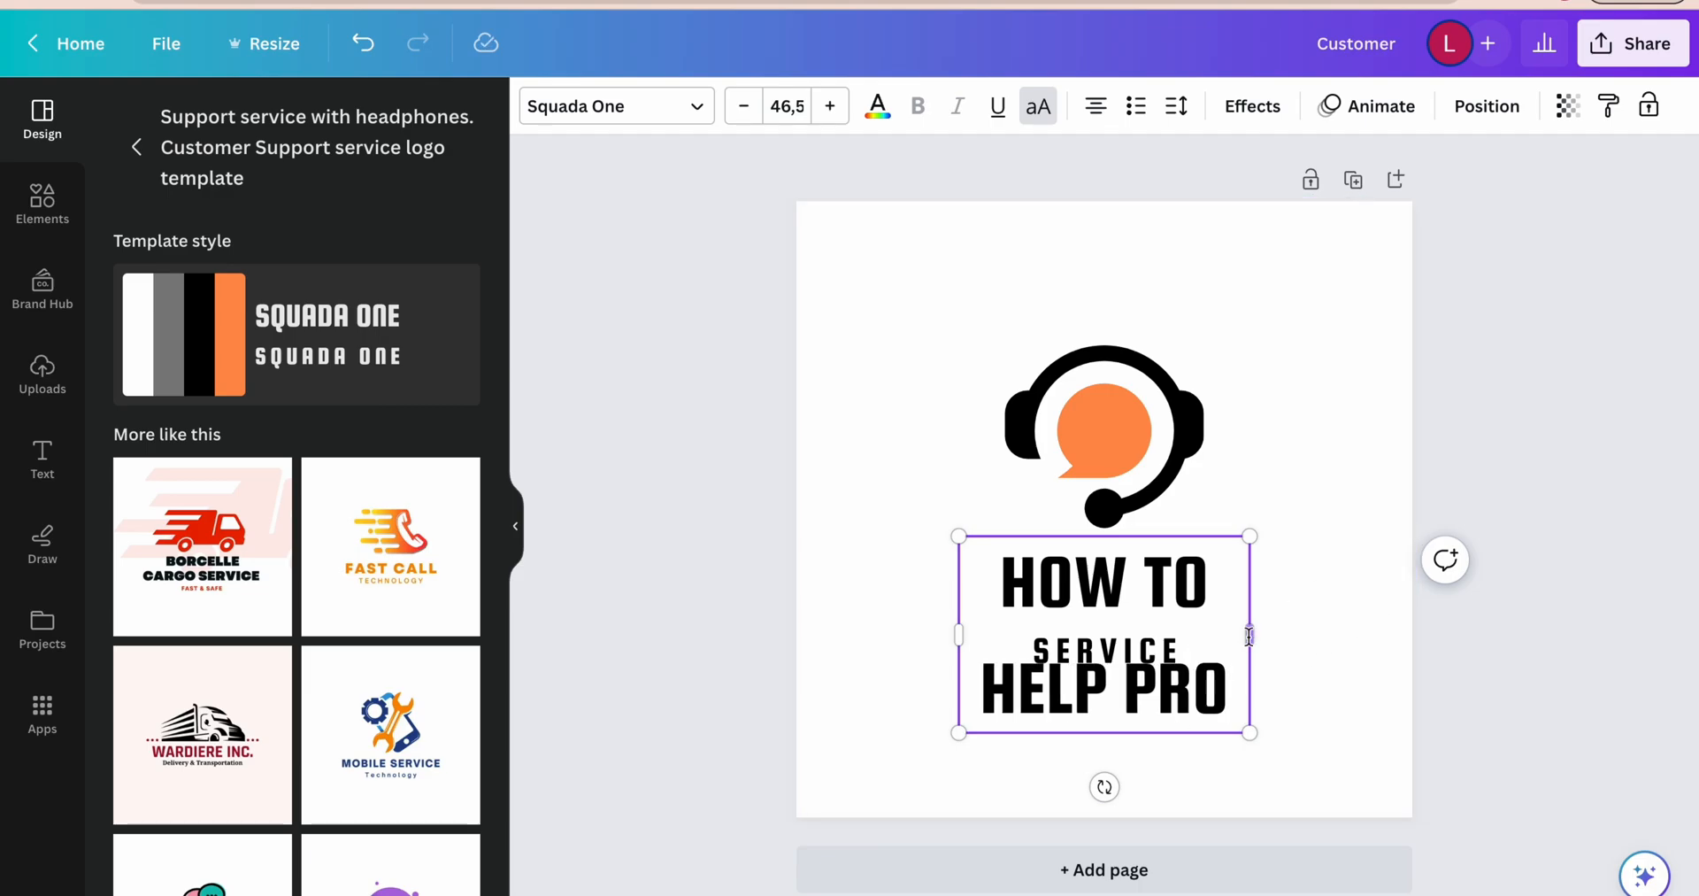
{"action": "left_click_drag", "start_coordinate": [1250, 634], "coordinate": [1452, 639]}
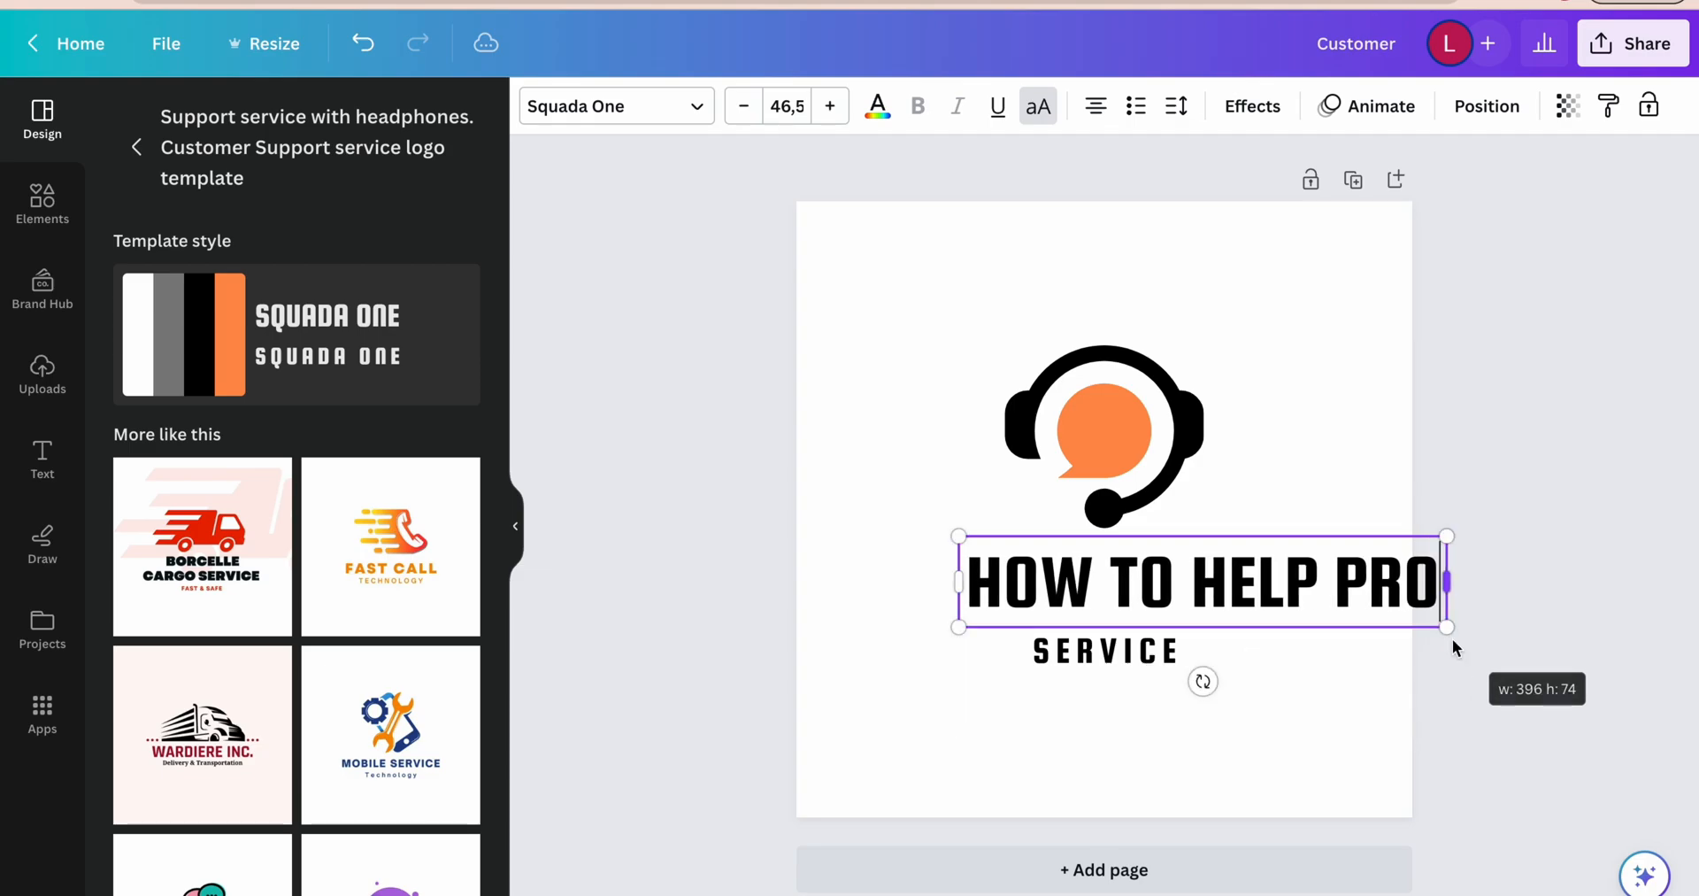
{"action": "left_click_drag", "start_coordinate": [1314, 582], "coordinate": [1213, 582]}
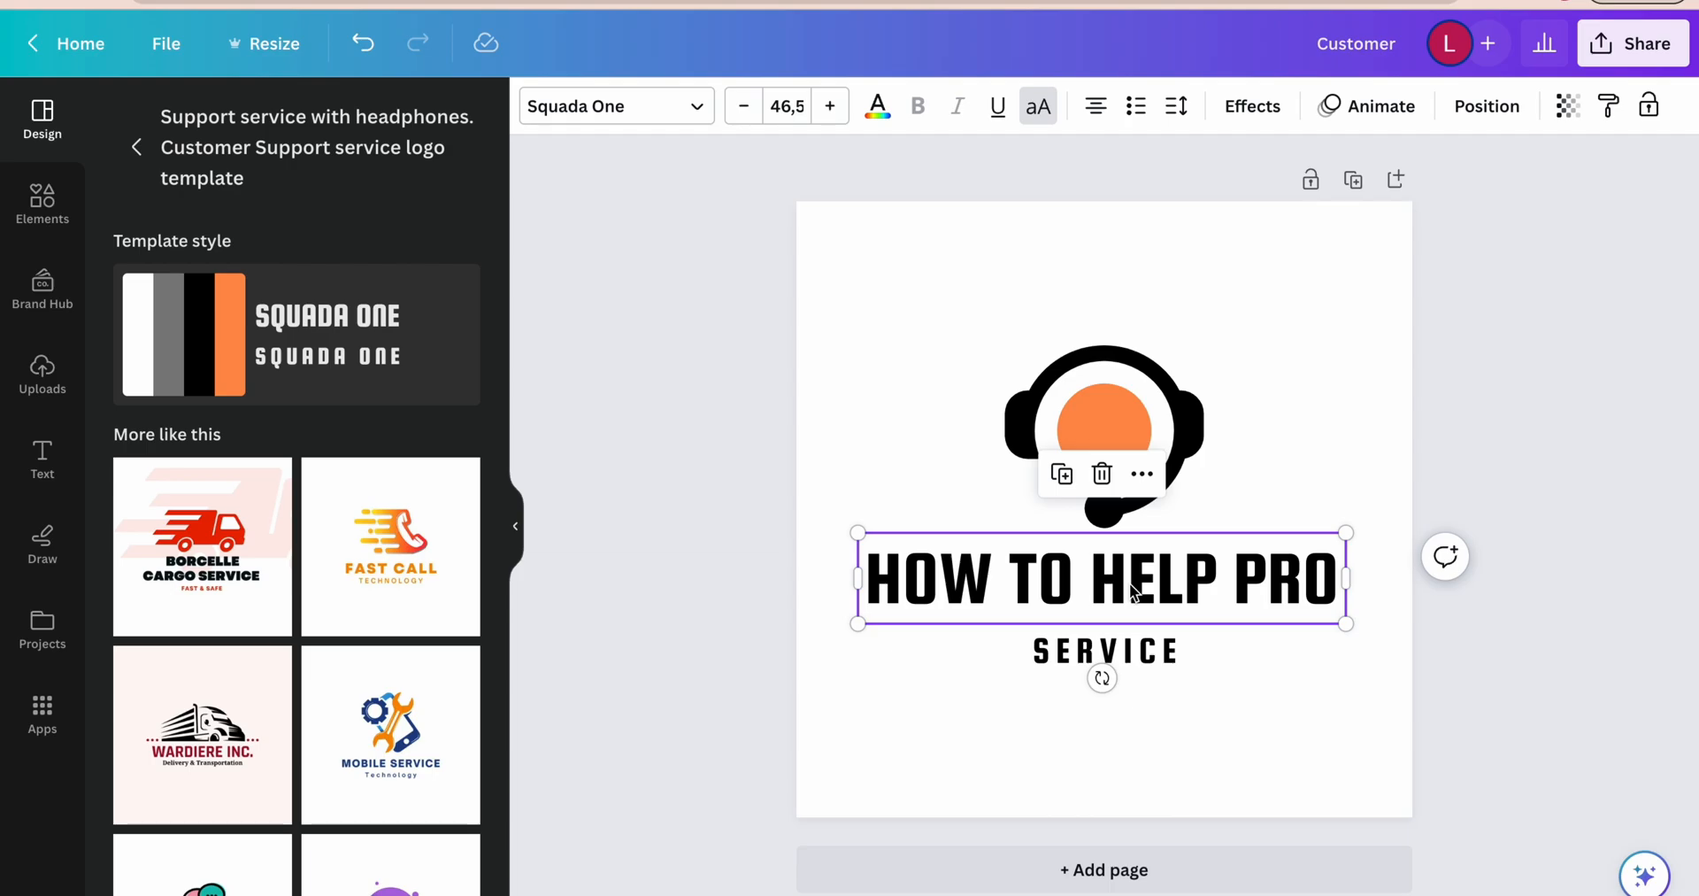
Step: Try the recently used Rubik One, Montserrat and Mont Bold fonts on the HOW TO HELP PRO text
{"action": "left_click", "coordinate": [694, 113]}
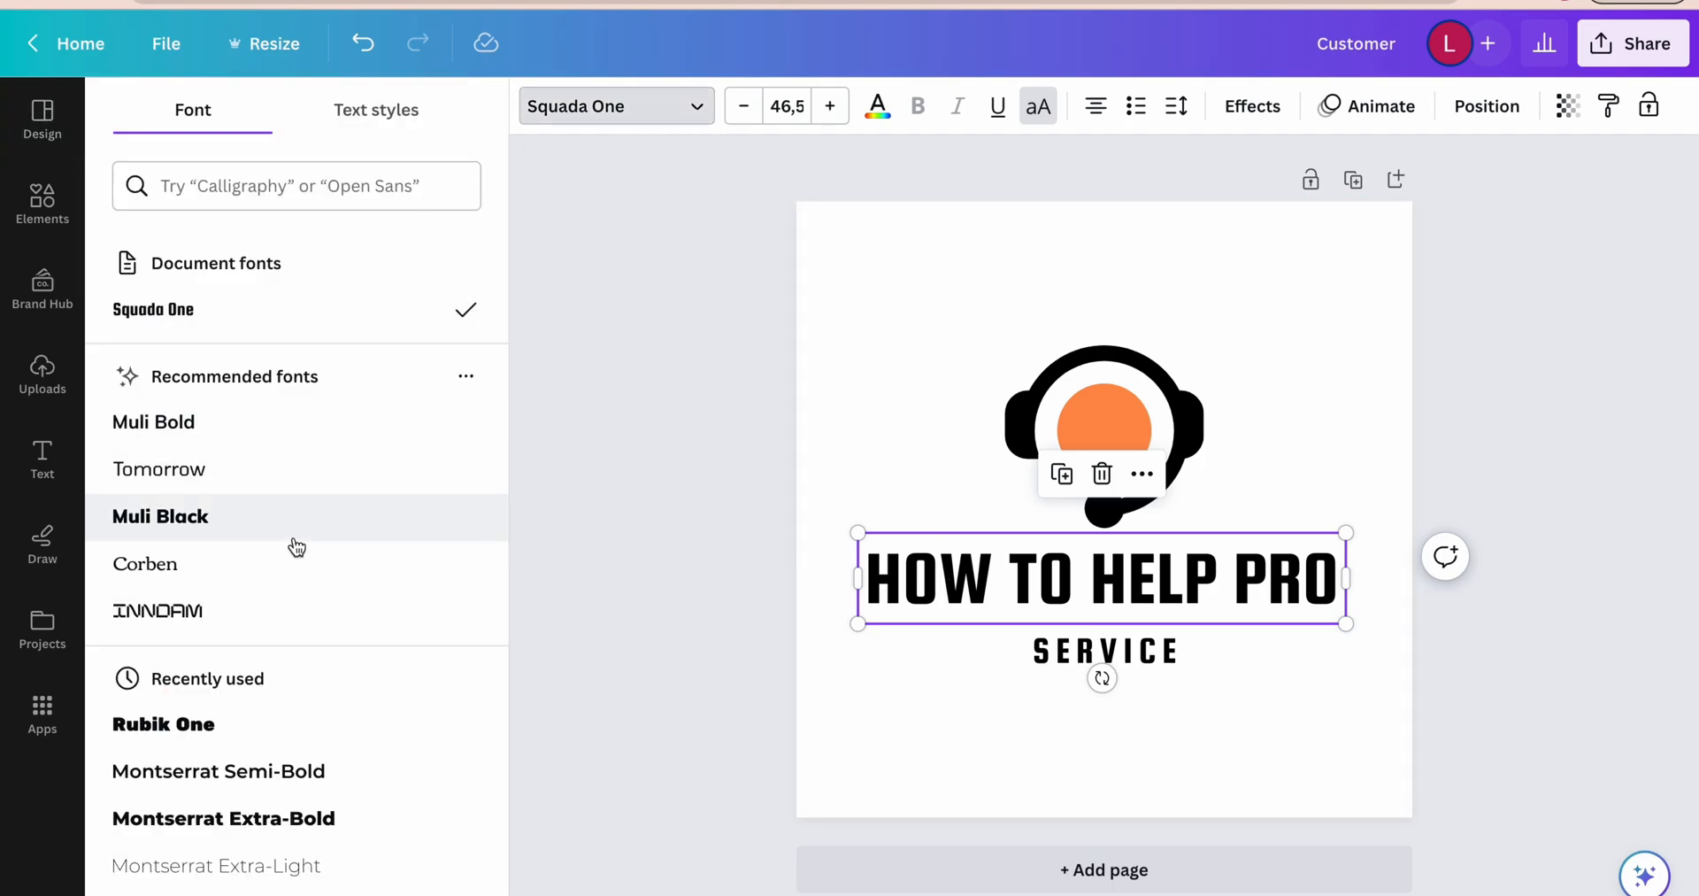
{"action": "scroll", "coordinate": [295, 541], "scroll_direction": "down", "scroll_amount": 4}
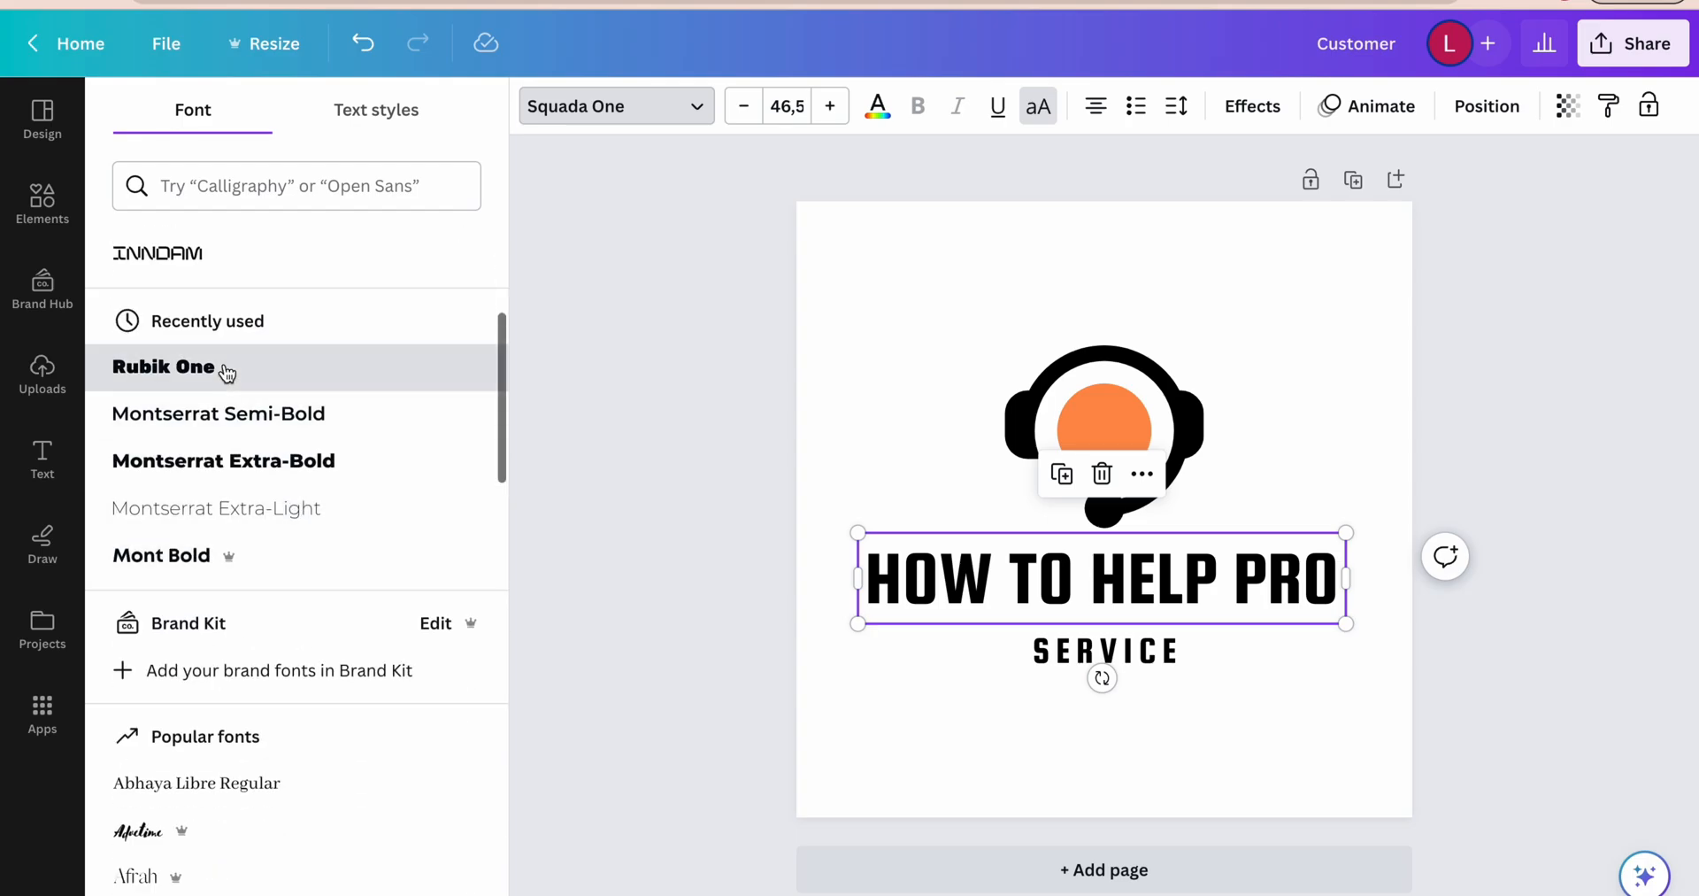
{"action": "left_click", "coordinate": [221, 369]}
{"action": "left_click", "coordinate": [215, 441]}
{"action": "left_click", "coordinate": [218, 466]}
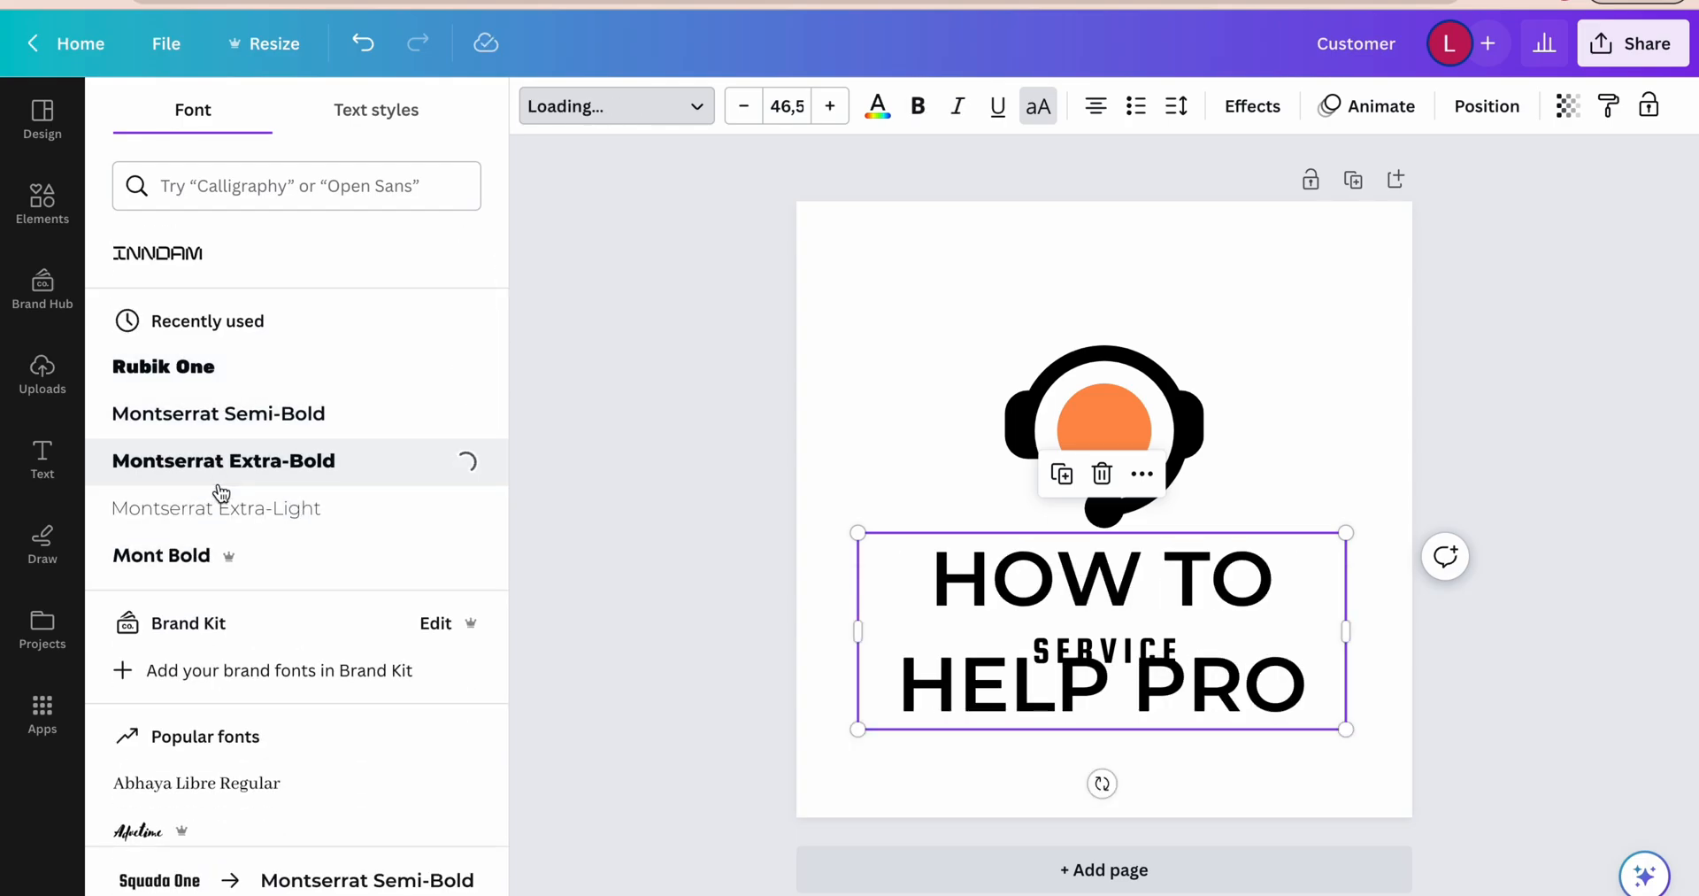
{"action": "left_click", "coordinate": [209, 519]}
{"action": "left_click", "coordinate": [189, 555]}
Step: Try popular fonts such as Anonymous Pro and Anton on the HOW TO HELP PRO text, settling on Archivo Black
{"action": "scroll", "coordinate": [190, 562], "scroll_direction": "down", "scroll_amount": 6}
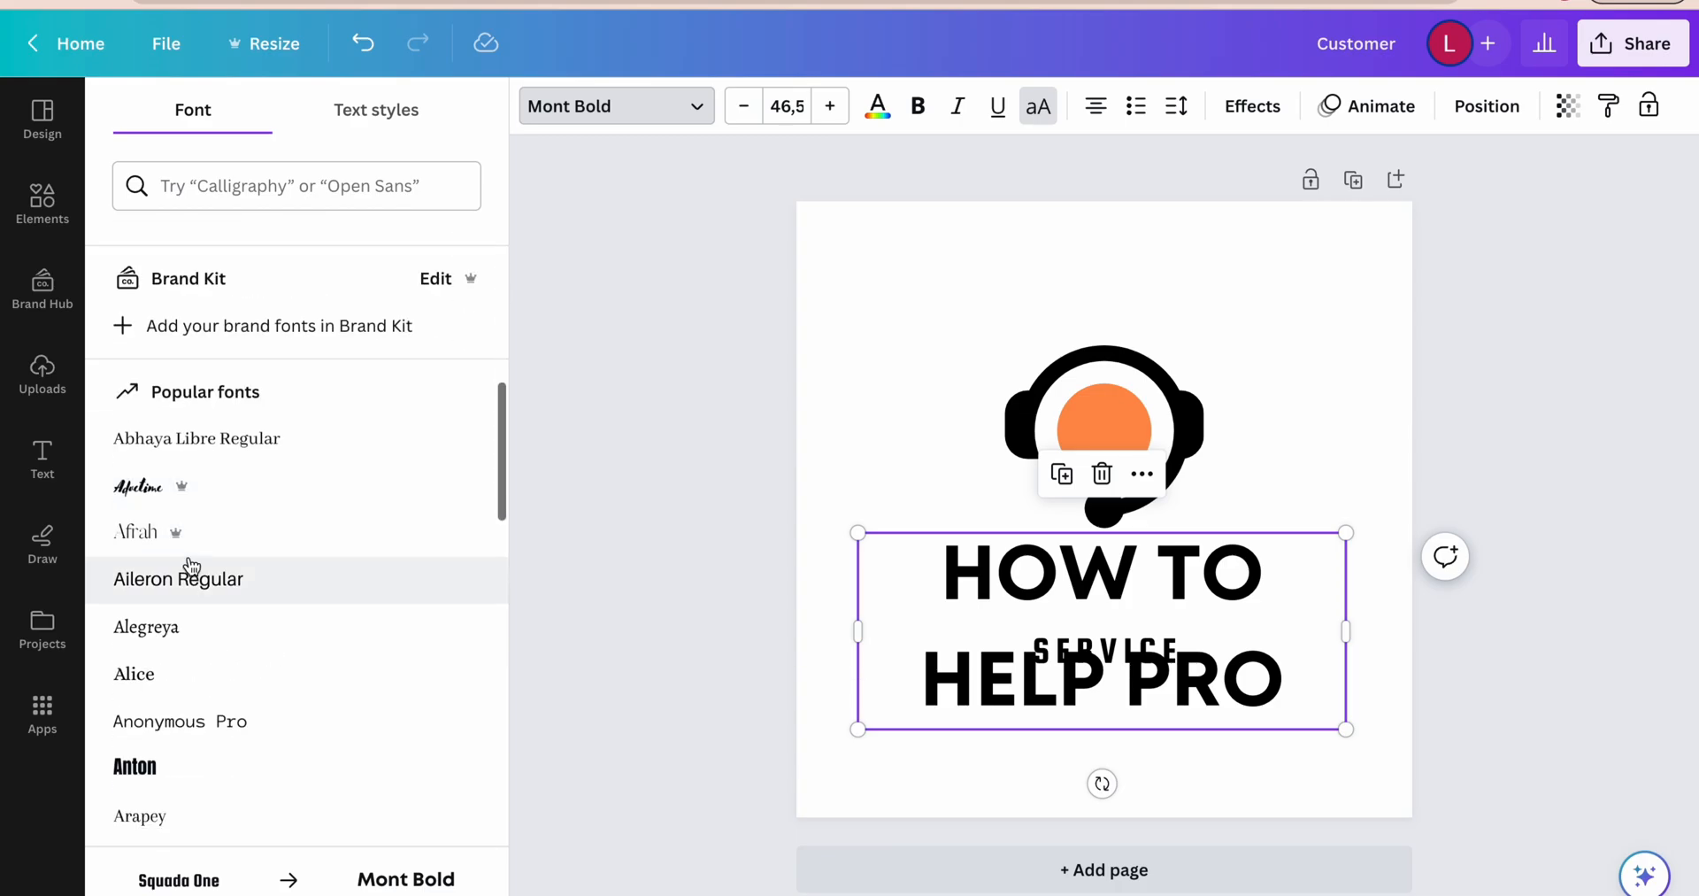
{"action": "left_click", "coordinate": [176, 515]}
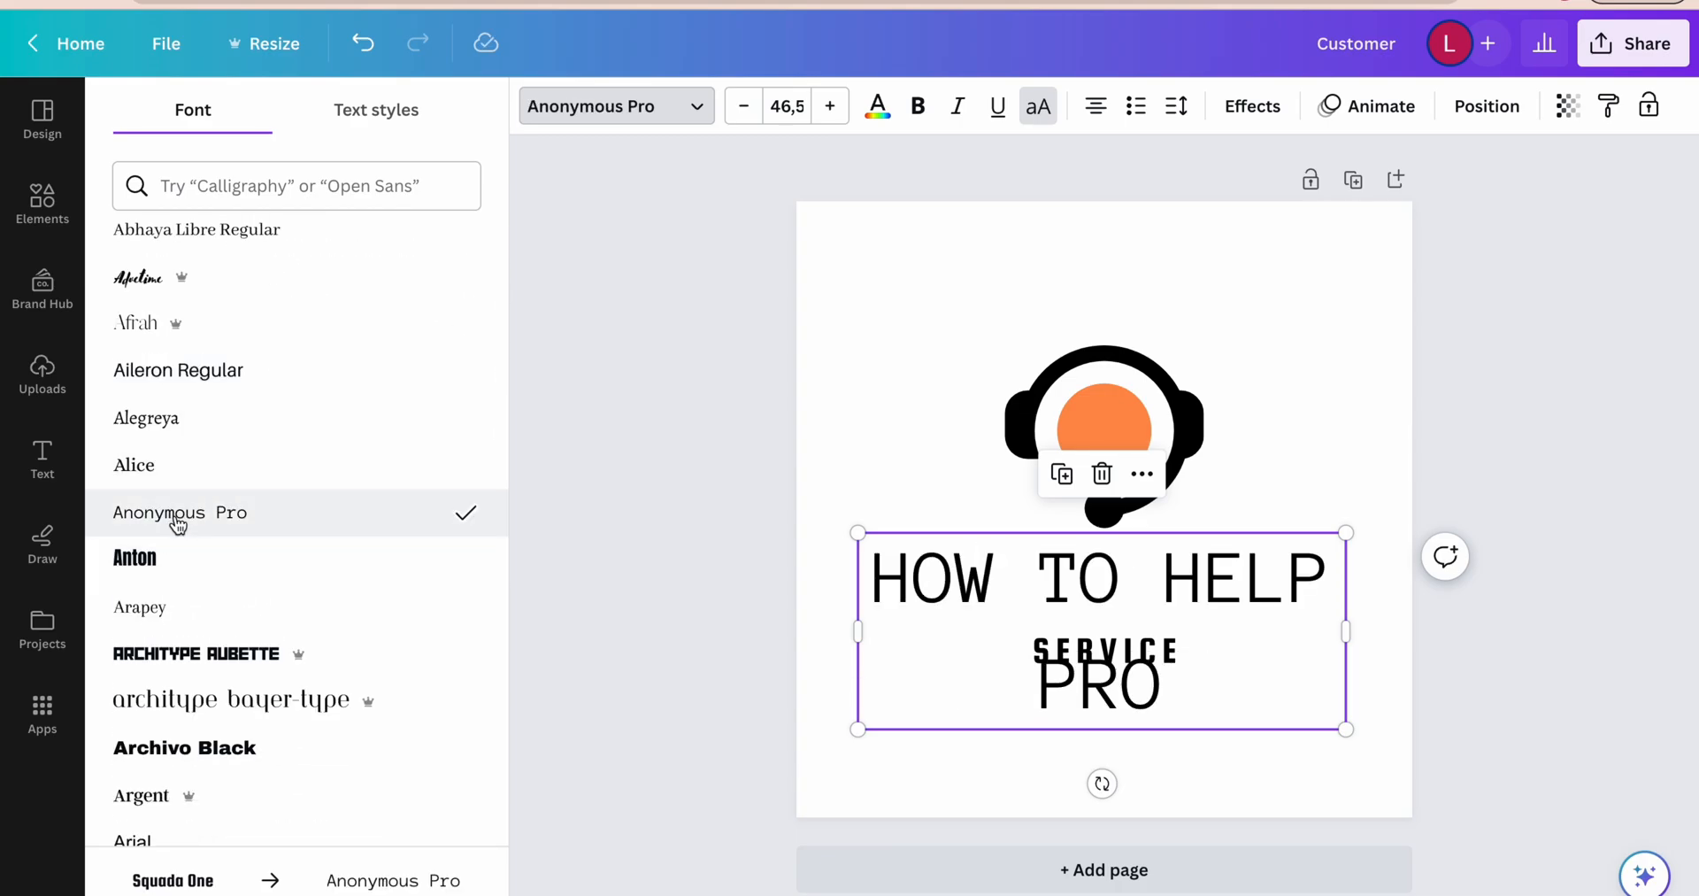
{"action": "left_click", "coordinate": [198, 478]}
{"action": "left_click", "coordinate": [217, 515]}
{"action": "left_click", "coordinate": [178, 560]}
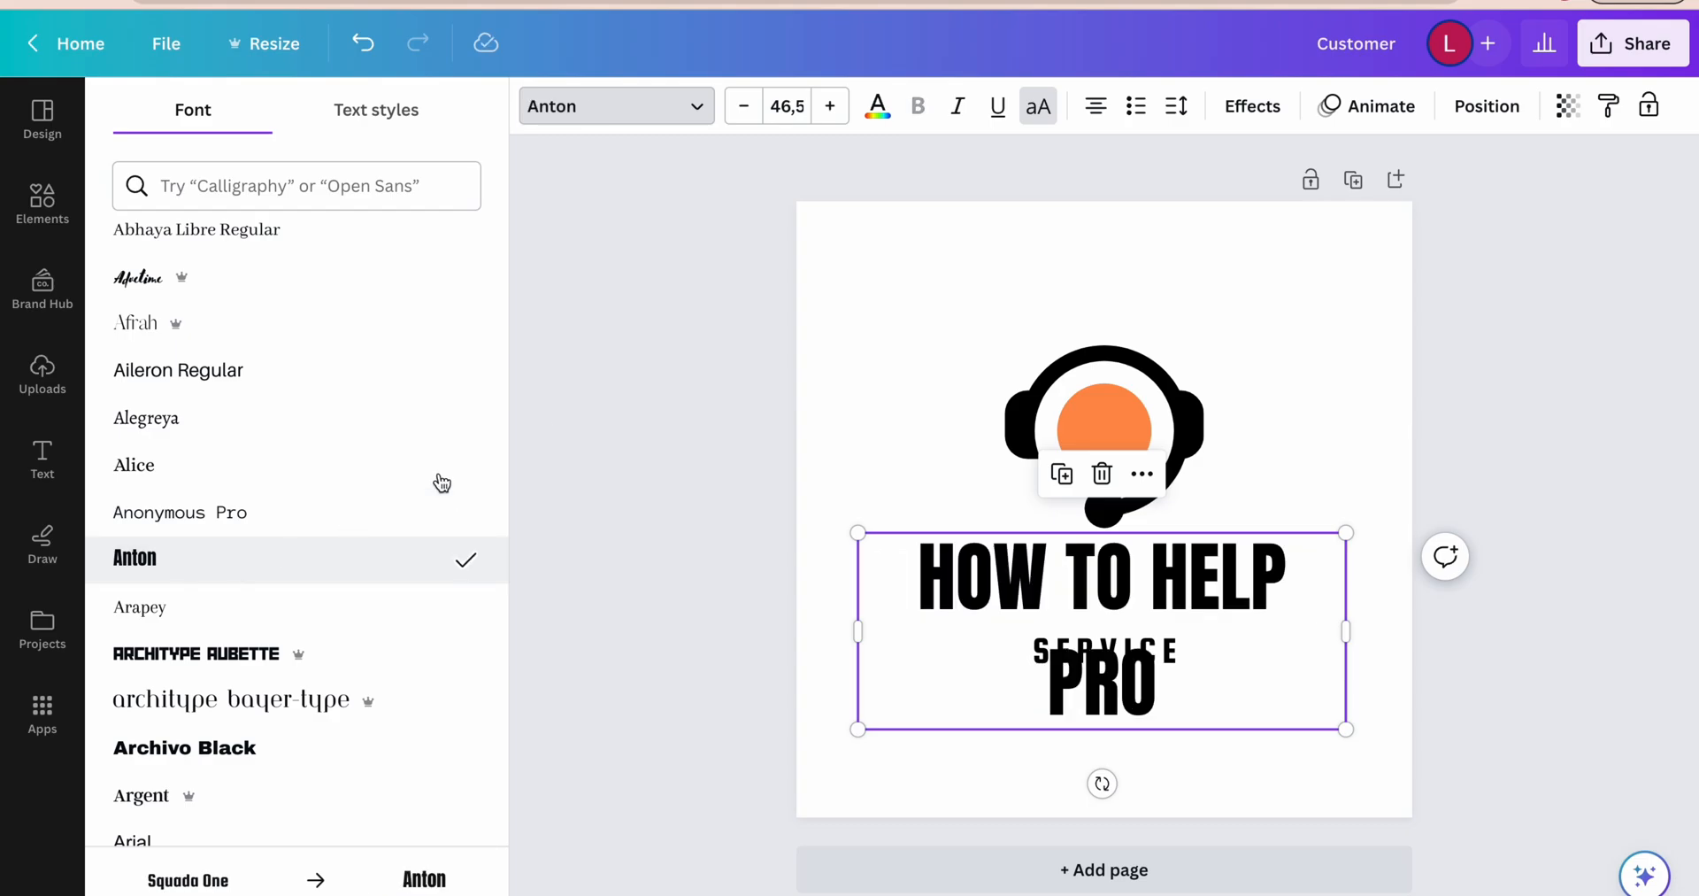
{"action": "left_click", "coordinate": [142, 654]}
{"action": "left_click", "coordinate": [186, 747]}
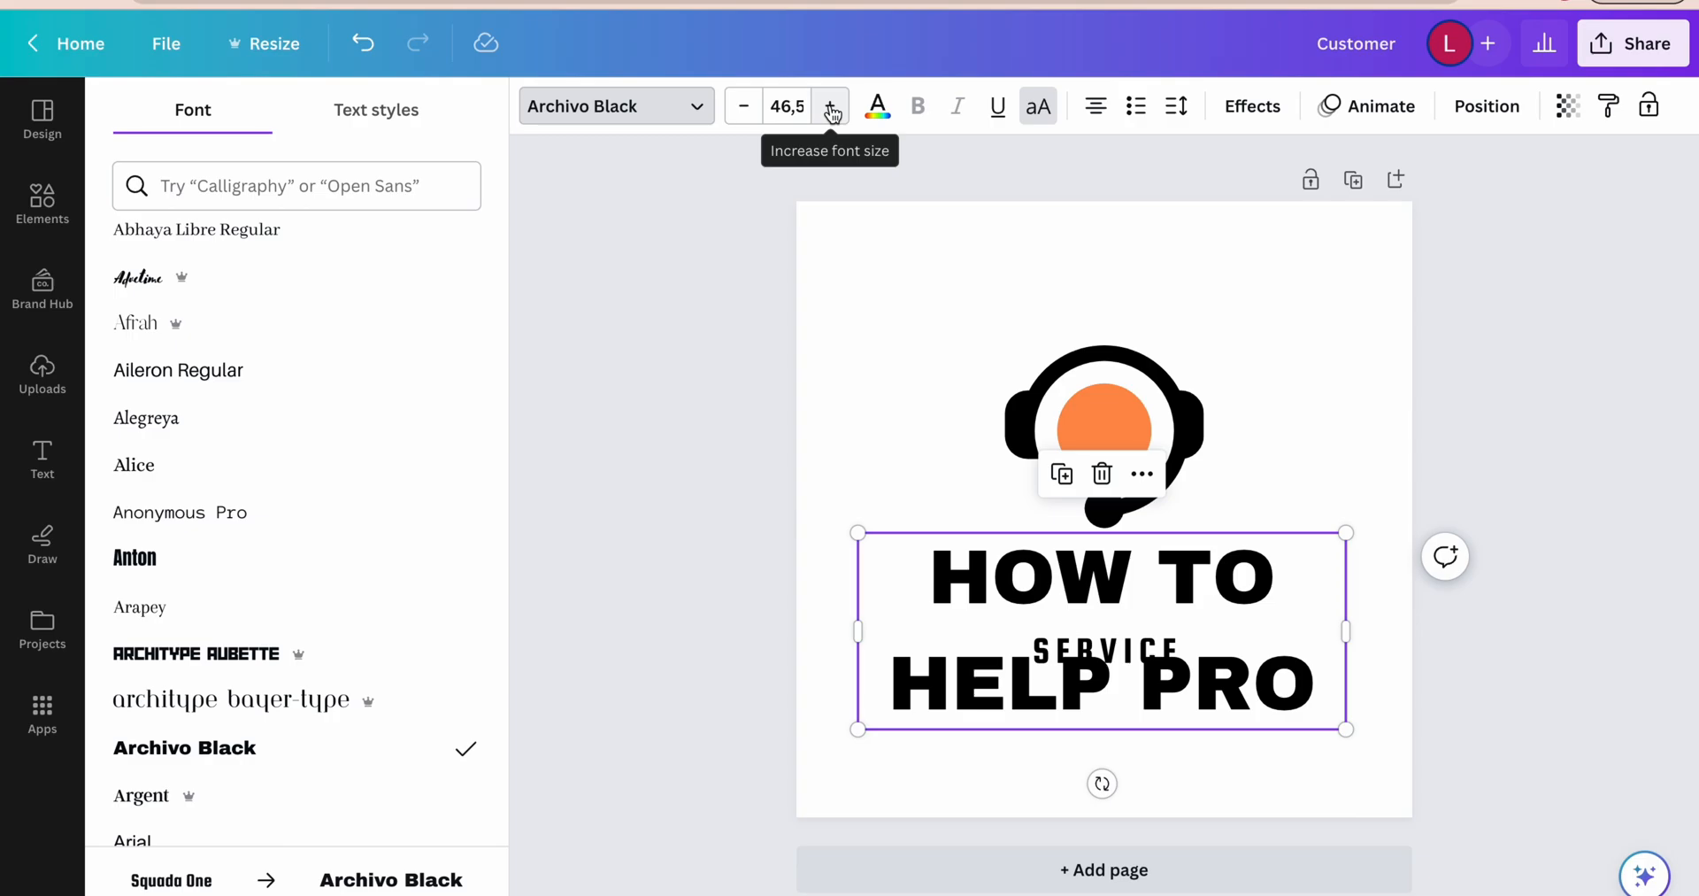
Step: Reduce the HOW TO HELP PRO text to size 27,5 and move it slightly lower, between the headset icon and SERVICE
{"action": "left_click", "coordinate": [746, 108]}
{"action": "left_click", "coordinate": [746, 108]}
{"action": "left_click", "coordinate": [747, 108]}
{"action": "left_click", "coordinate": [746, 108]}
{"action": "left_click", "coordinate": [746, 108]}
{"action": "left_click", "coordinate": [746, 108]}
{"action": "double_click", "coordinate": [746, 108]}
{"action": "double_click", "coordinate": [746, 108]}
{"action": "double_click", "coordinate": [747, 107]}
{"action": "double_click", "coordinate": [746, 108]}
{"action": "double_click", "coordinate": [746, 108]}
{"action": "double_click", "coordinate": [747, 108]}
{"action": "left_click", "coordinate": [747, 108]}
{"action": "key", "text": "Escape"}
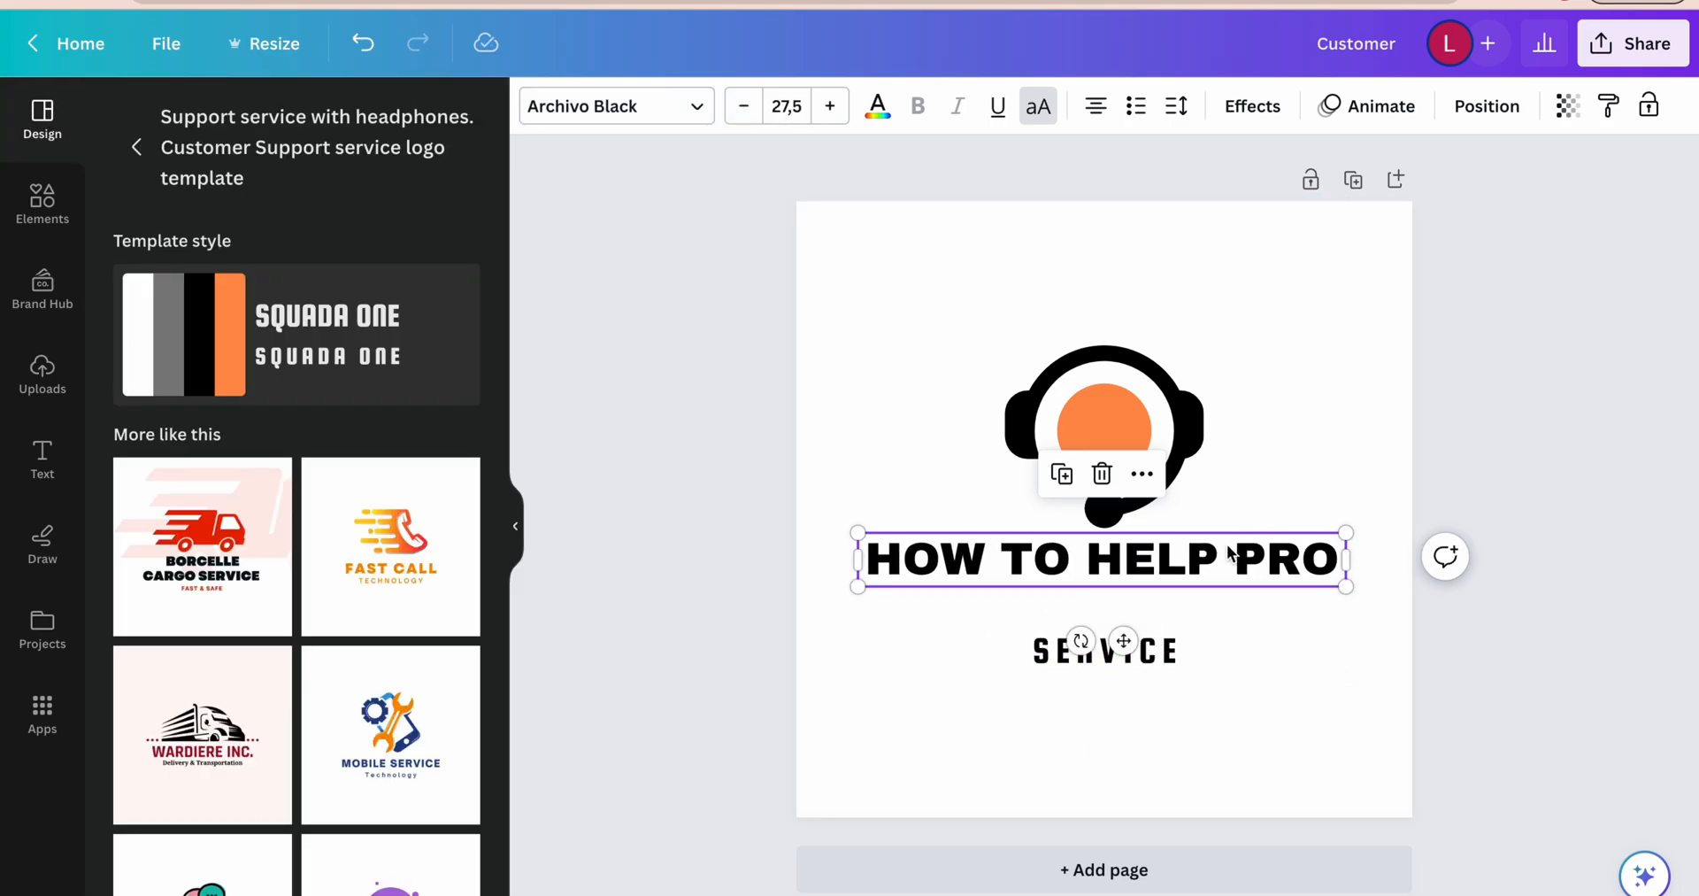
{"action": "left_click_drag", "start_coordinate": [1226, 547], "coordinate": [1230, 565]}
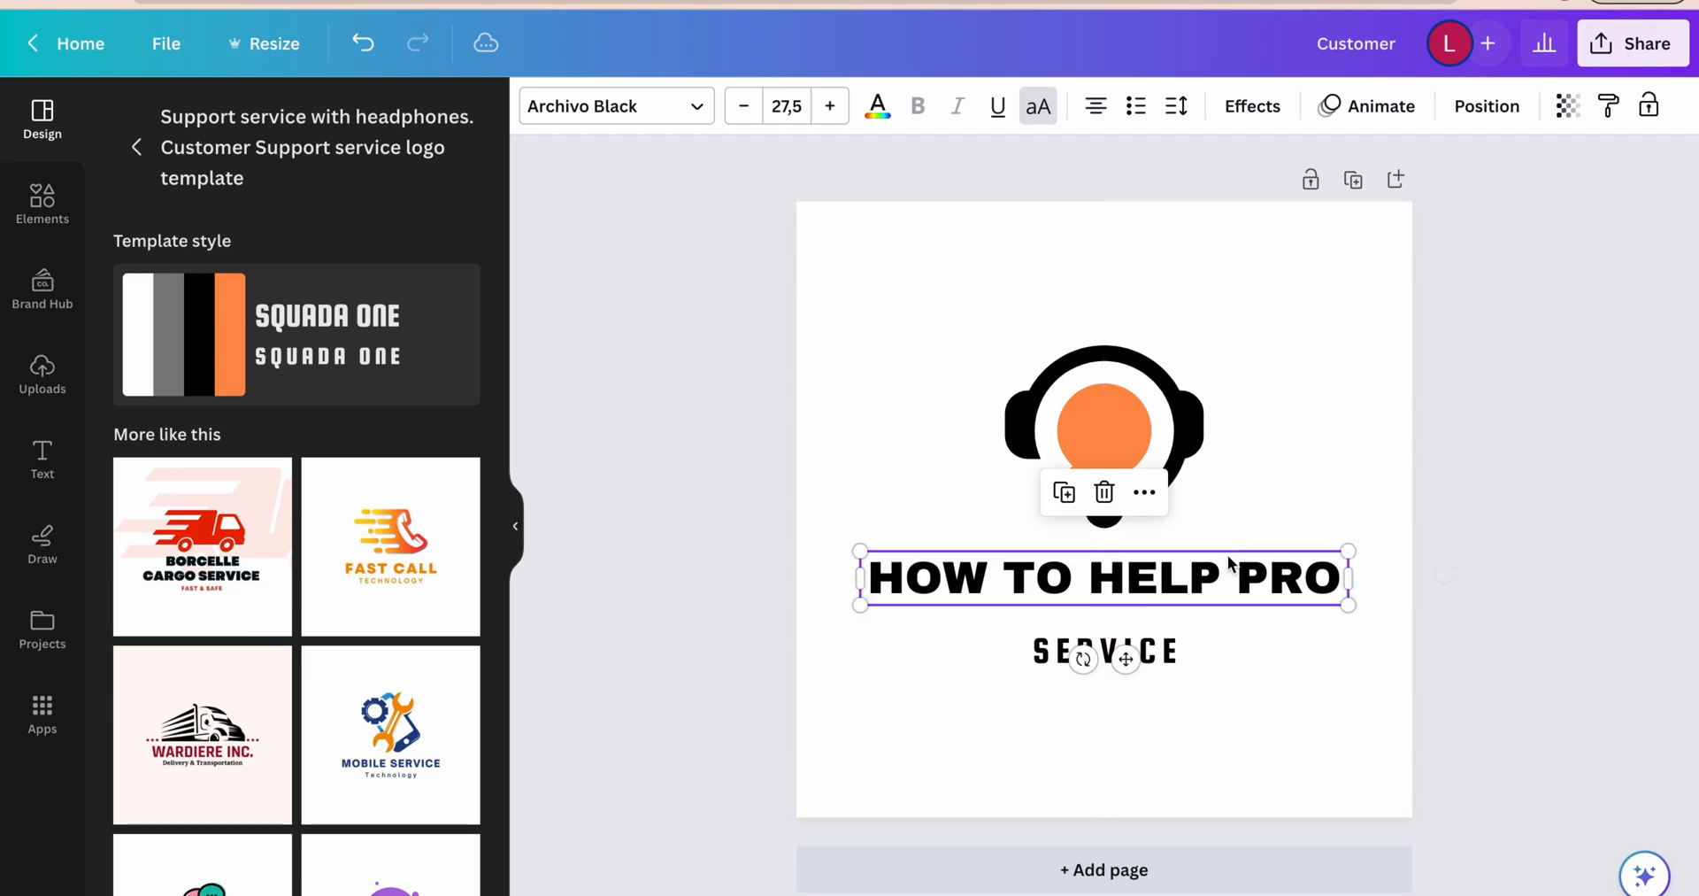
Step: Colour the word PRO in the document's orange and delete the SERVICE text below it
{"action": "double_click", "coordinate": [1289, 586]}
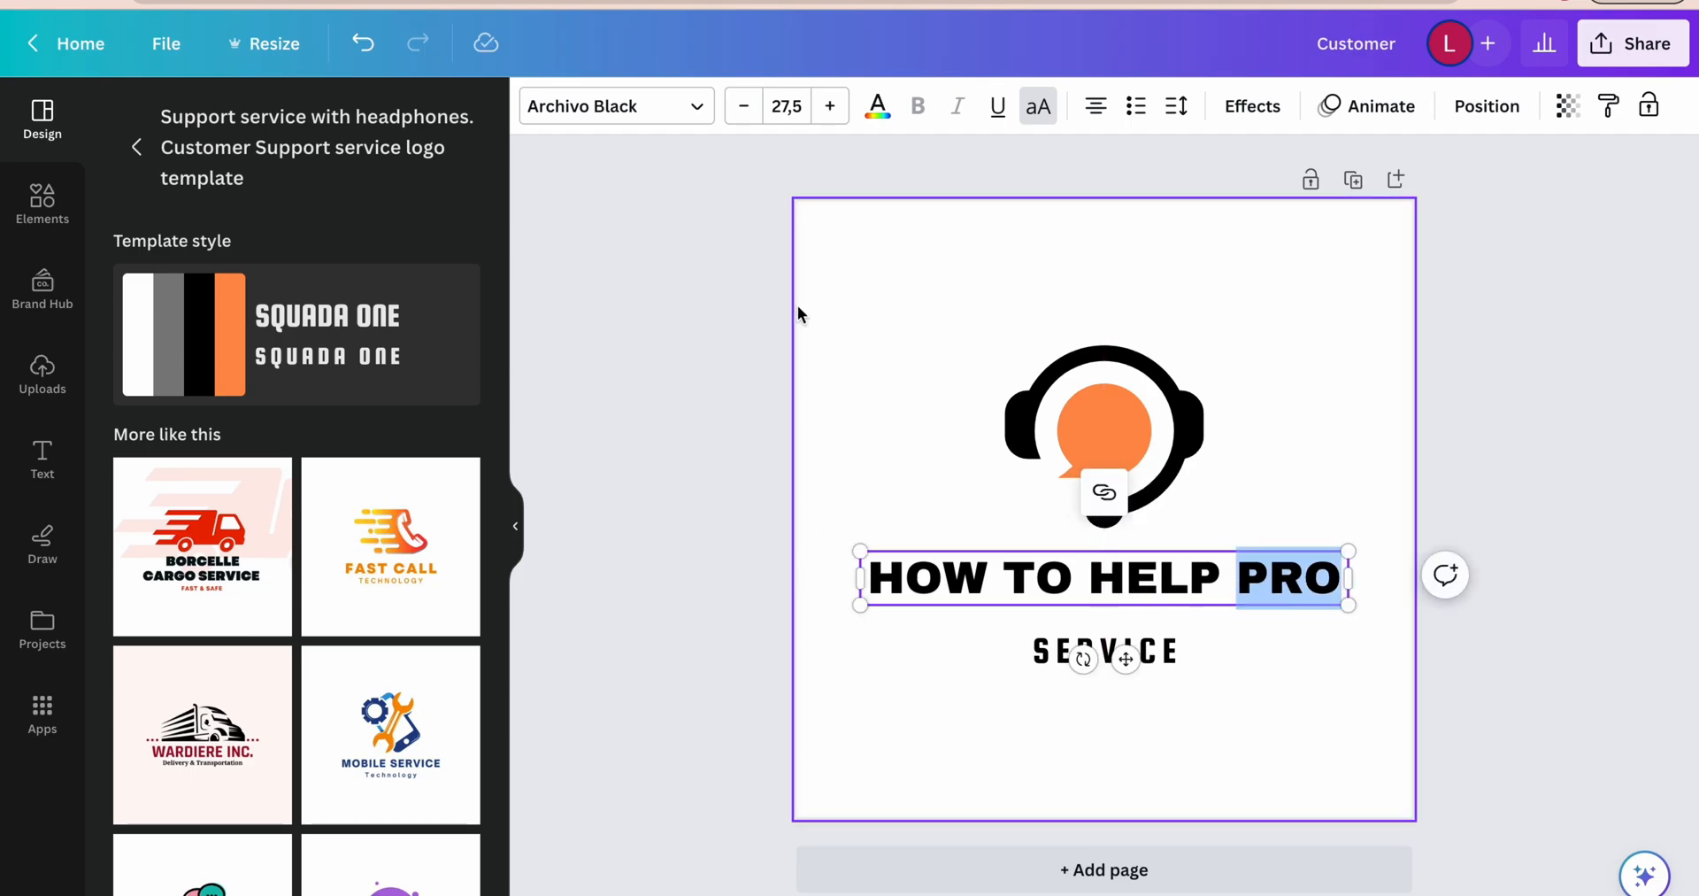
{"action": "left_click", "coordinate": [879, 117]}
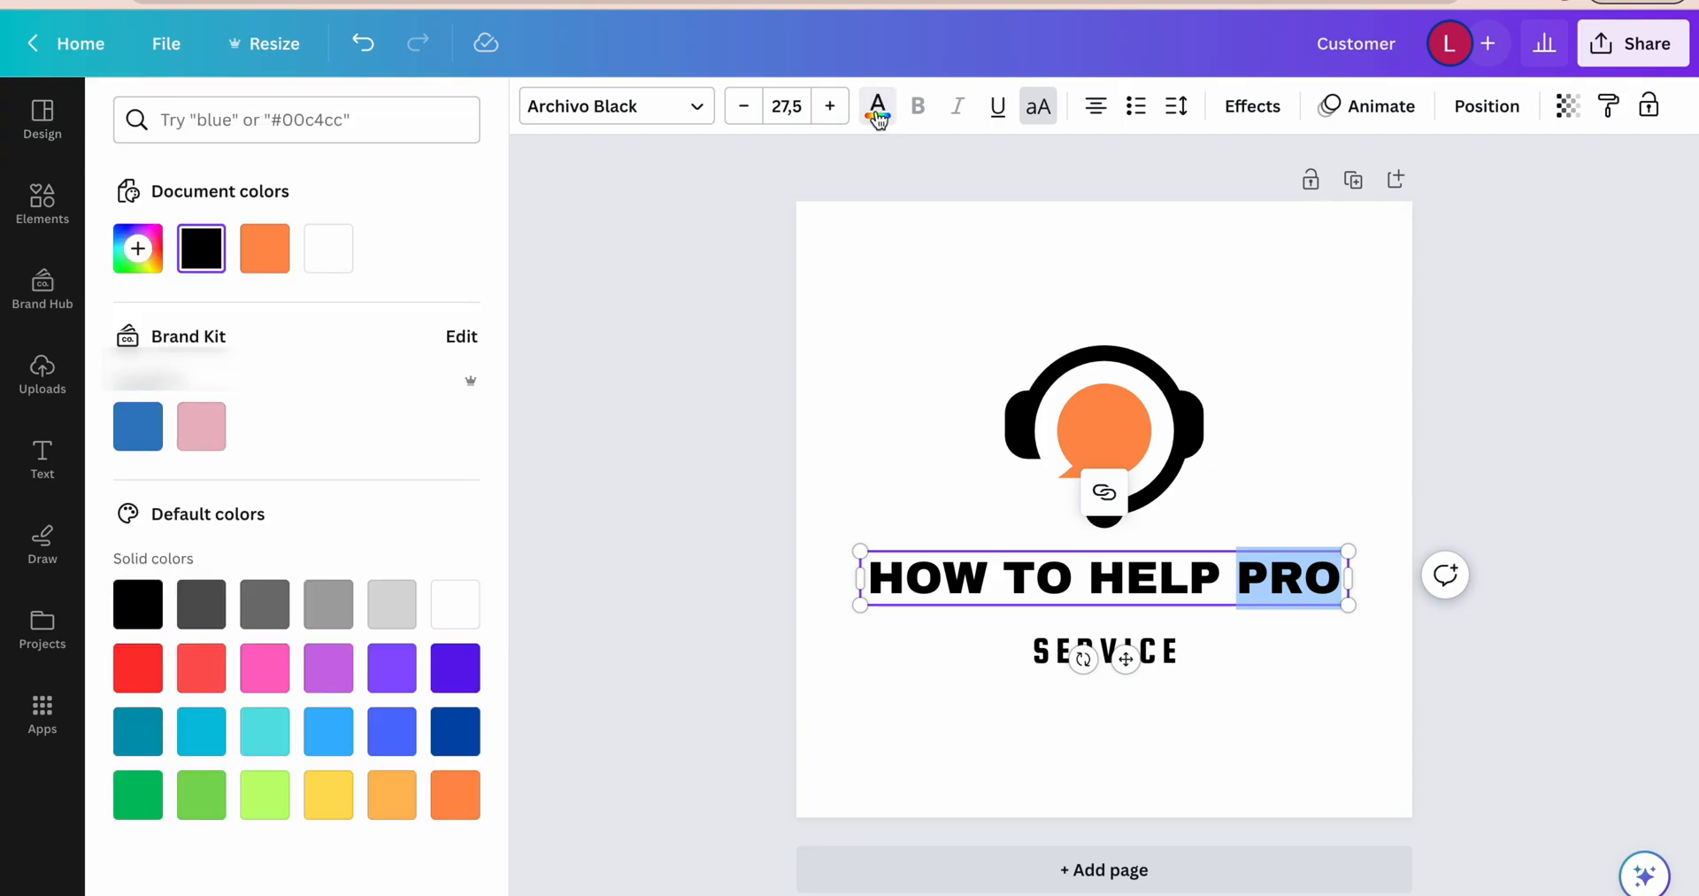
{"action": "left_click", "coordinate": [265, 256]}
{"action": "left_click", "coordinate": [1595, 501]}
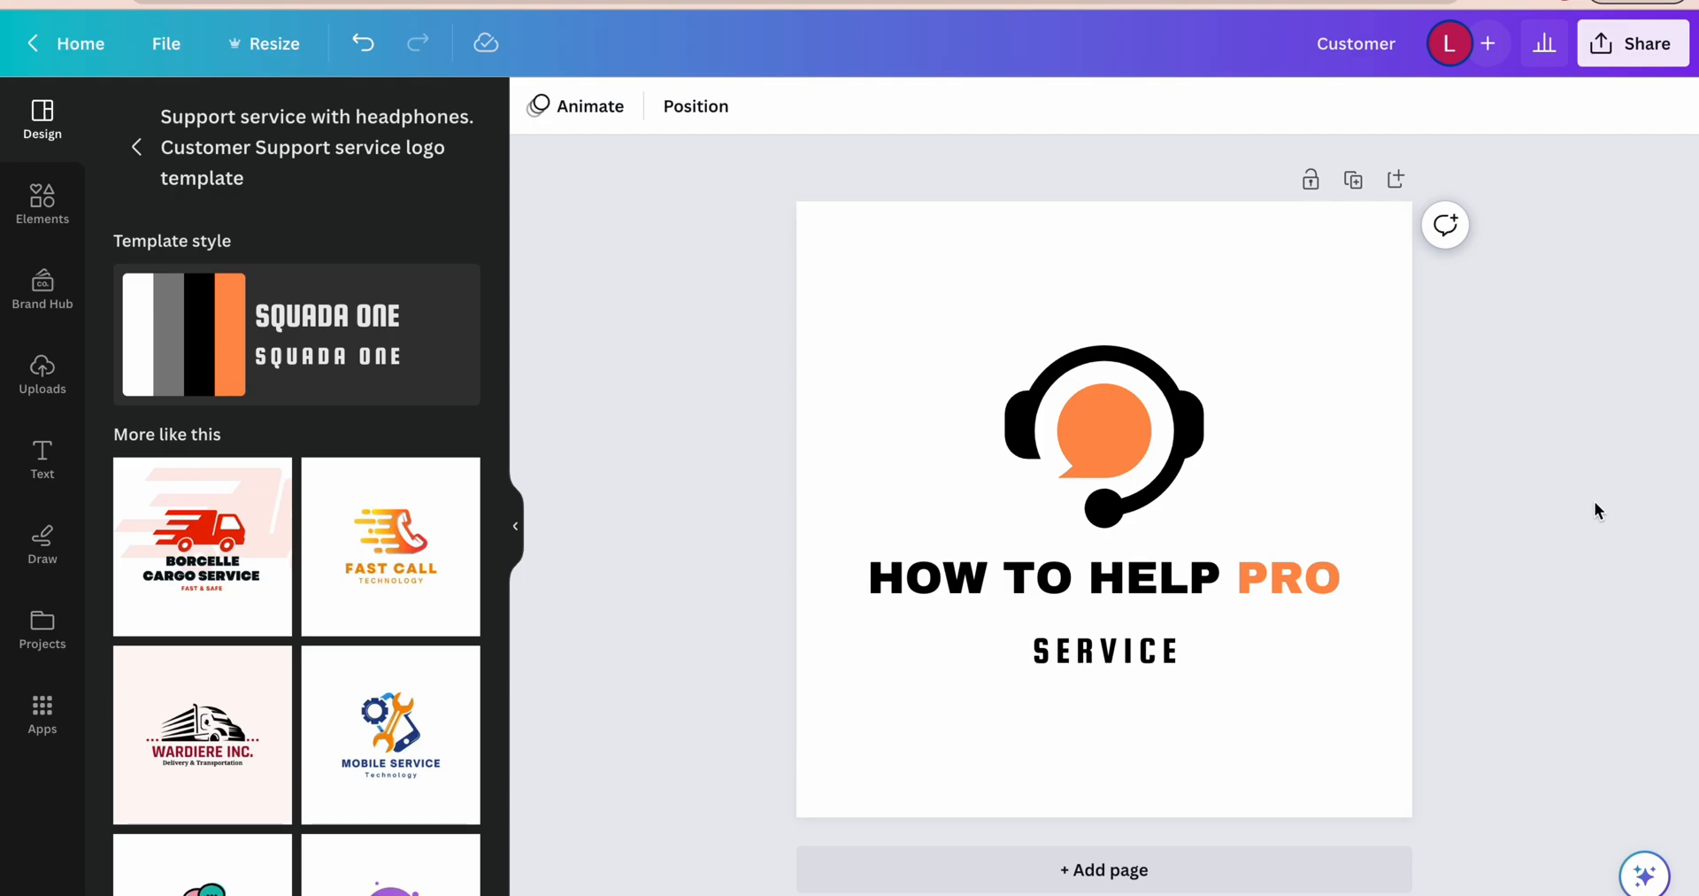
{"action": "left_click", "coordinate": [1141, 651]}
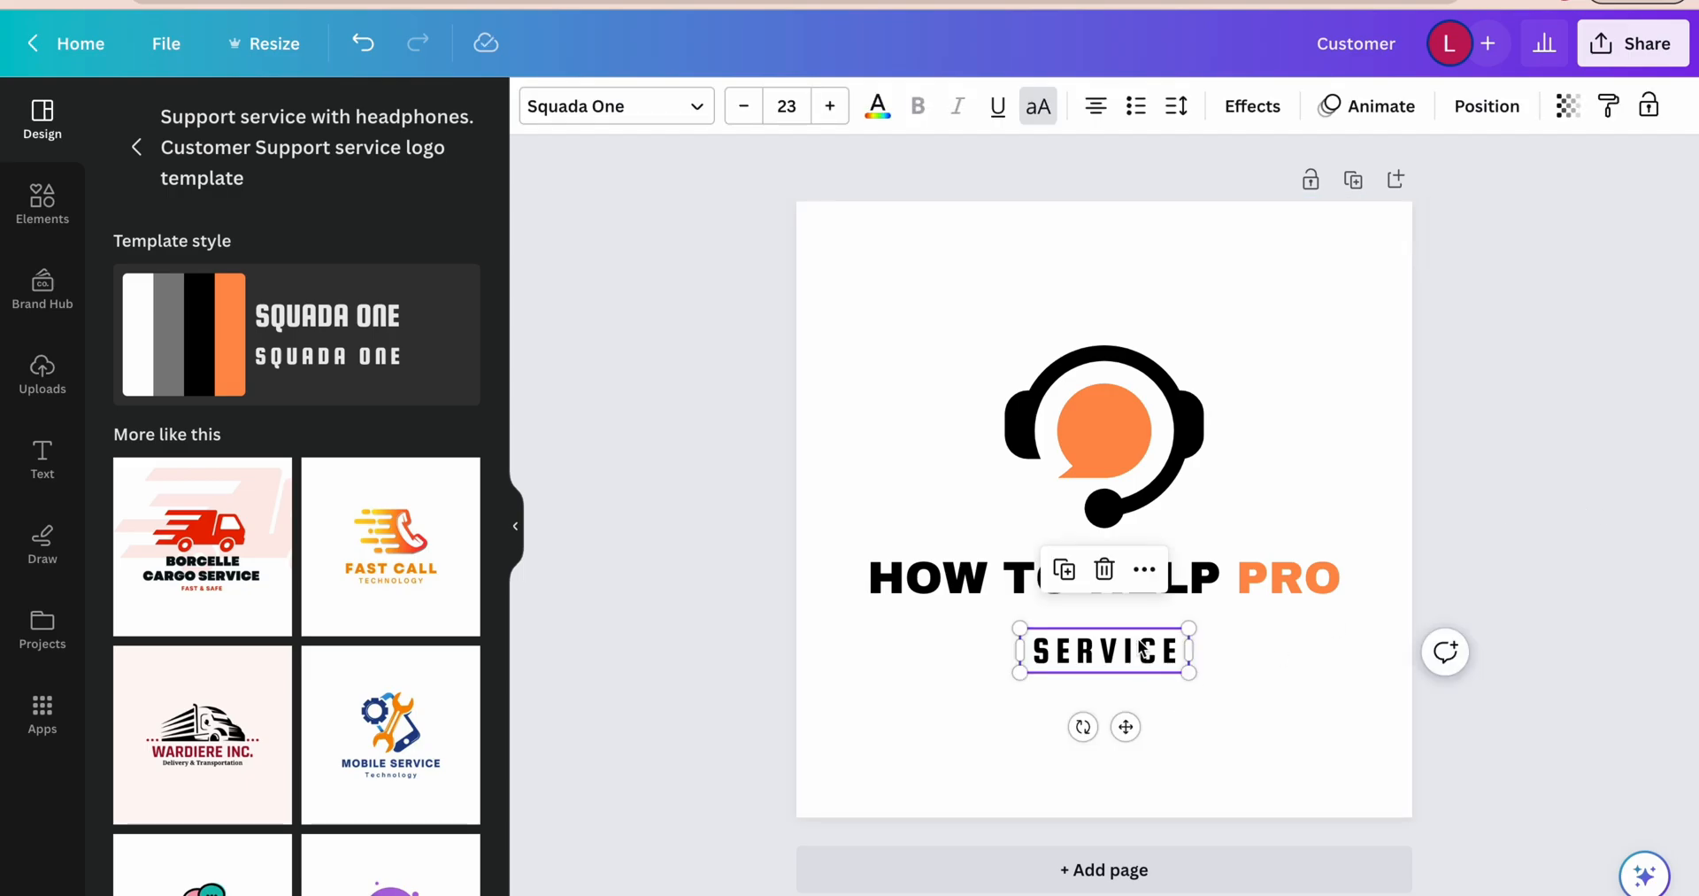
{"action": "key", "text": "Delete"}
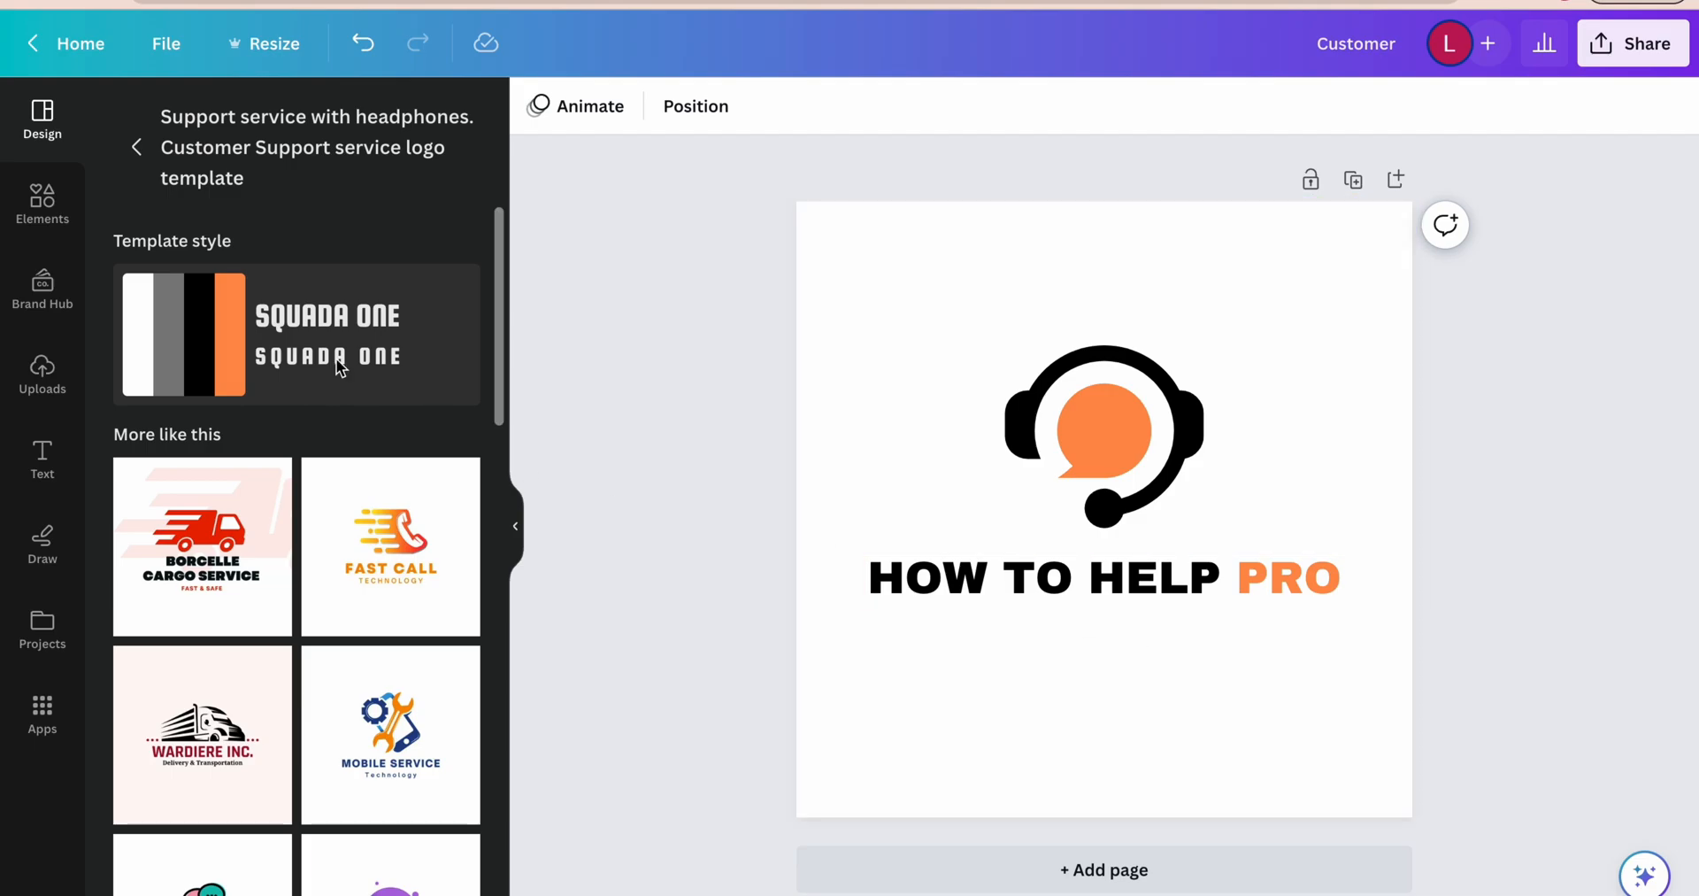
Step: Search the elements library for service
{"action": "left_click", "coordinate": [35, 213]}
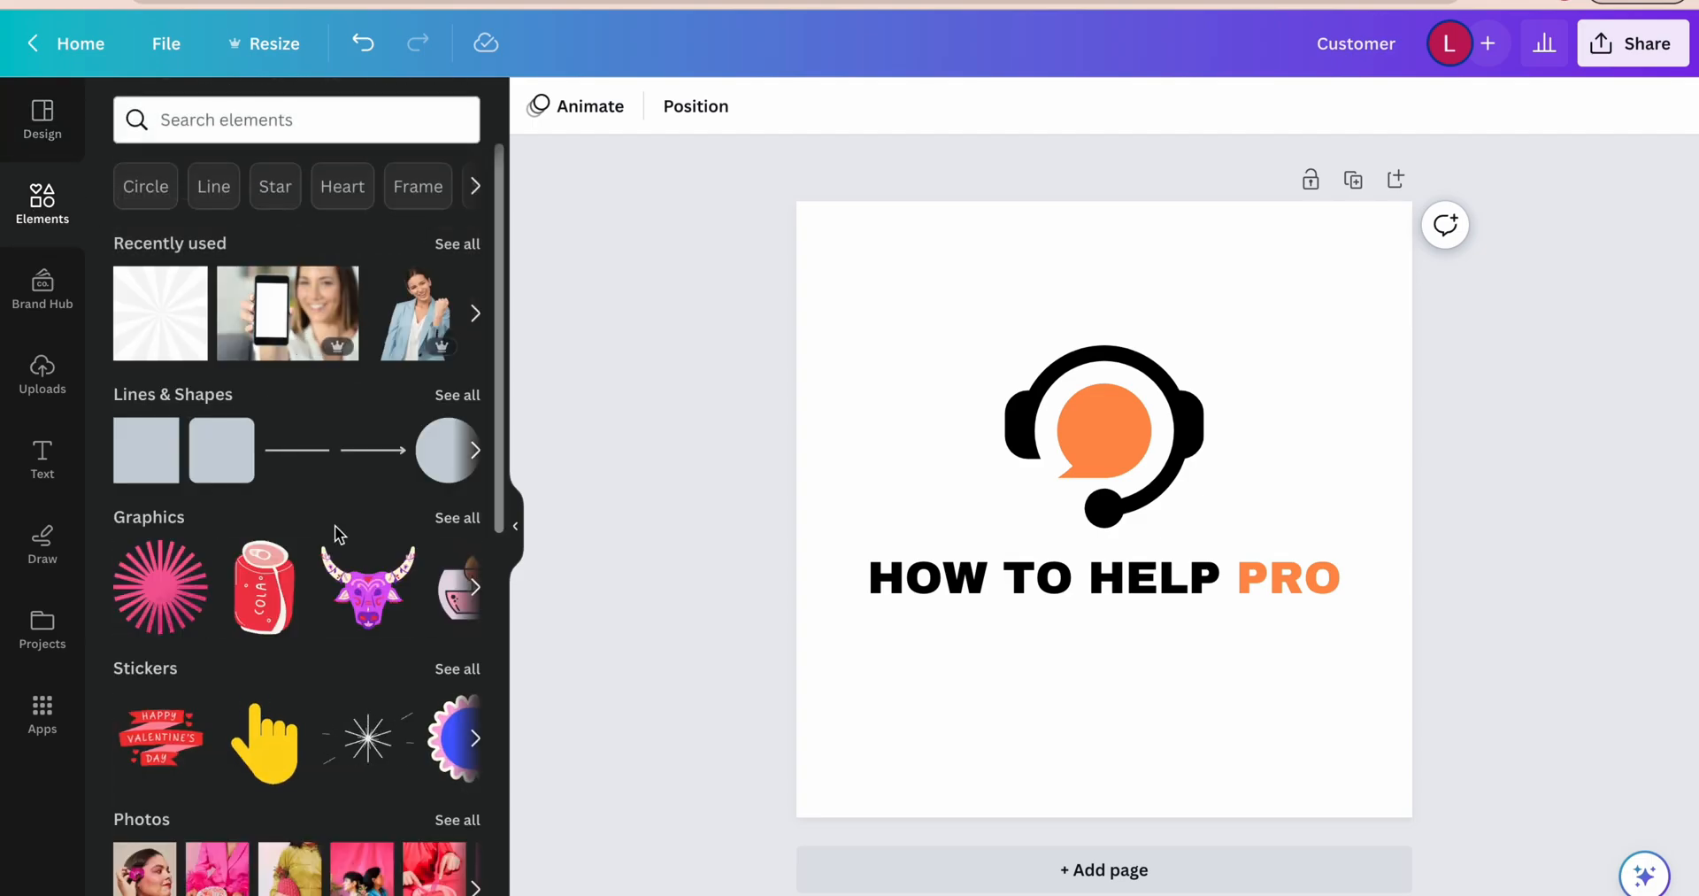
{"action": "left_click", "coordinate": [283, 128]}
{"action": "type", "text": "serb"}
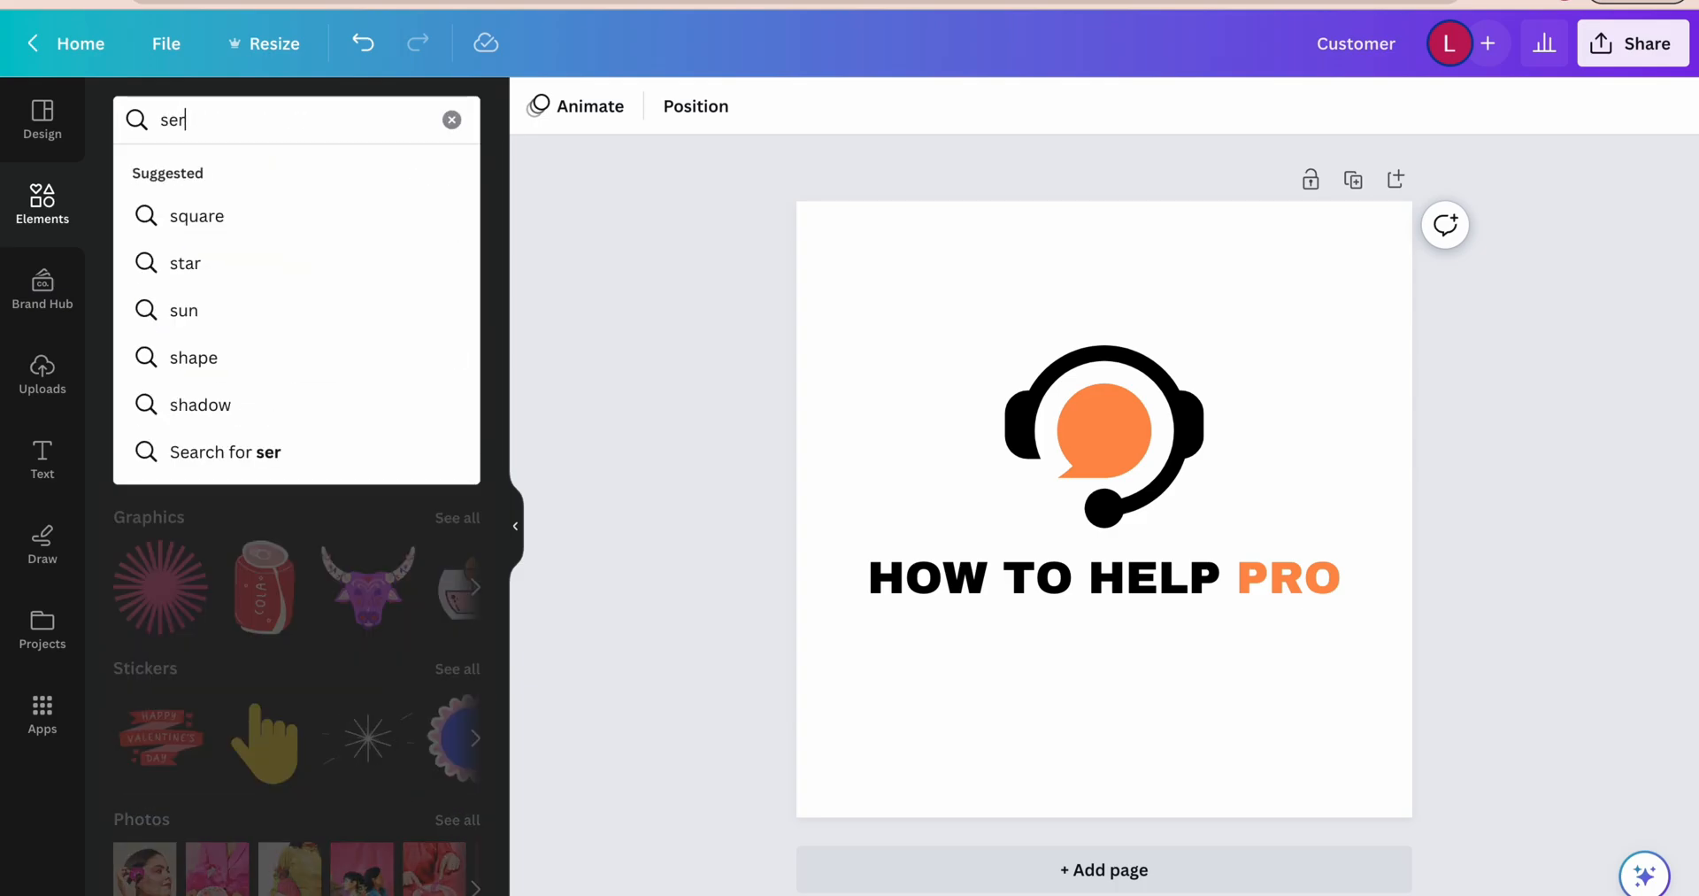
{"action": "key", "text": "BackSpace"}
{"action": "type", "text": "vice"}
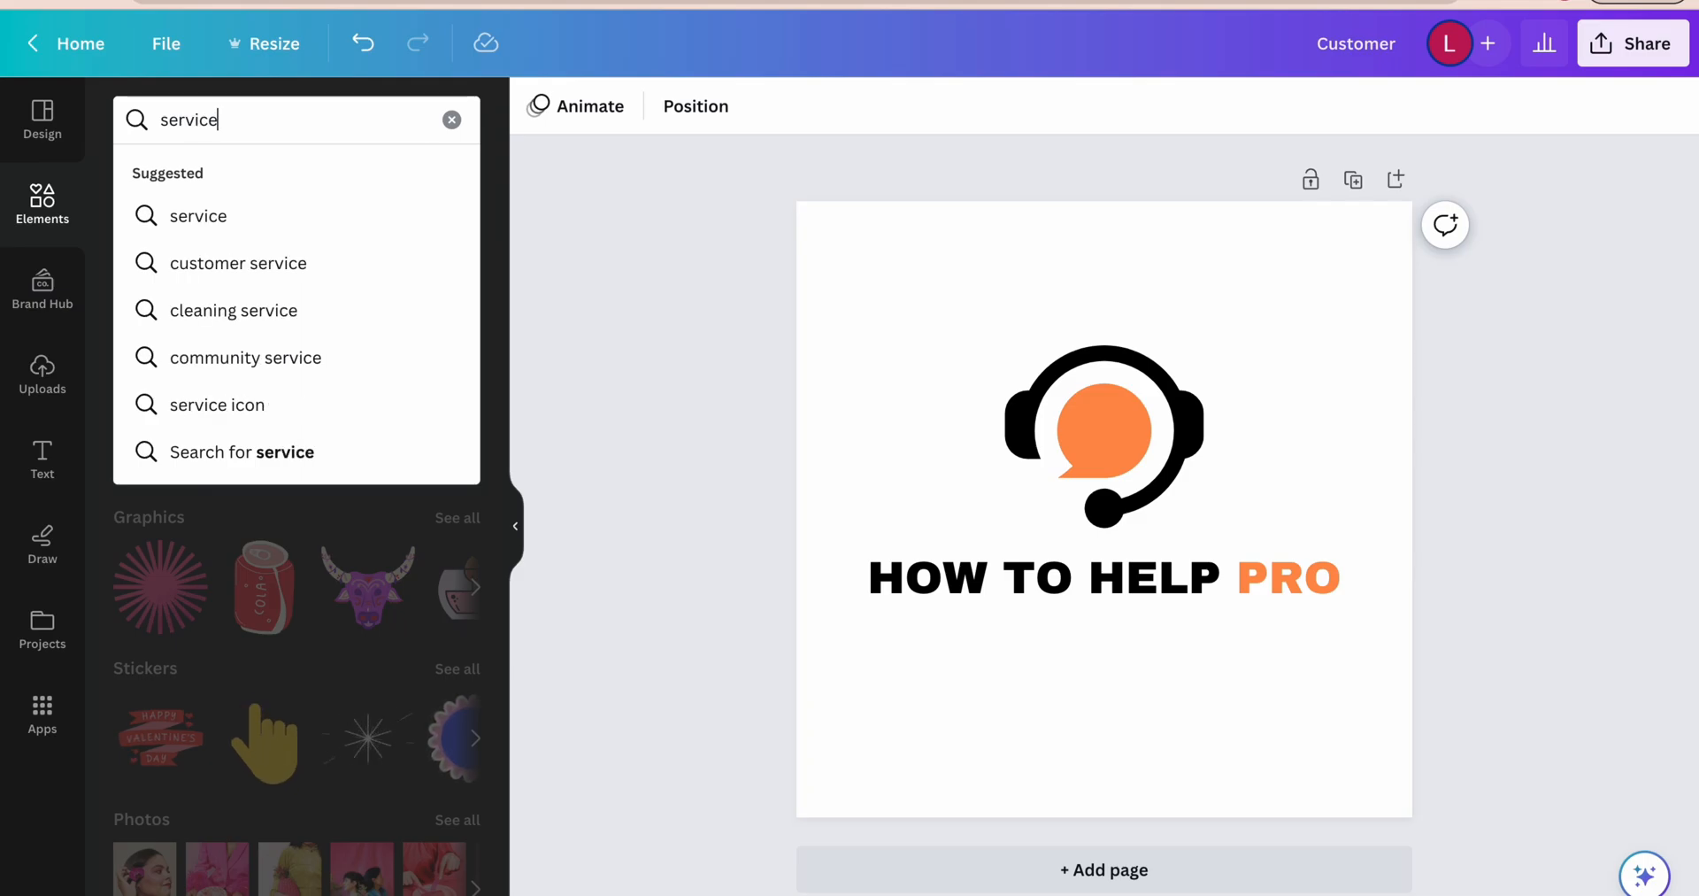
{"action": "key", "text": "Return"}
Step: Browse the service results by type, including photos, videos, audio and charts, ending on the graphics
{"action": "left_click", "coordinate": [198, 181]}
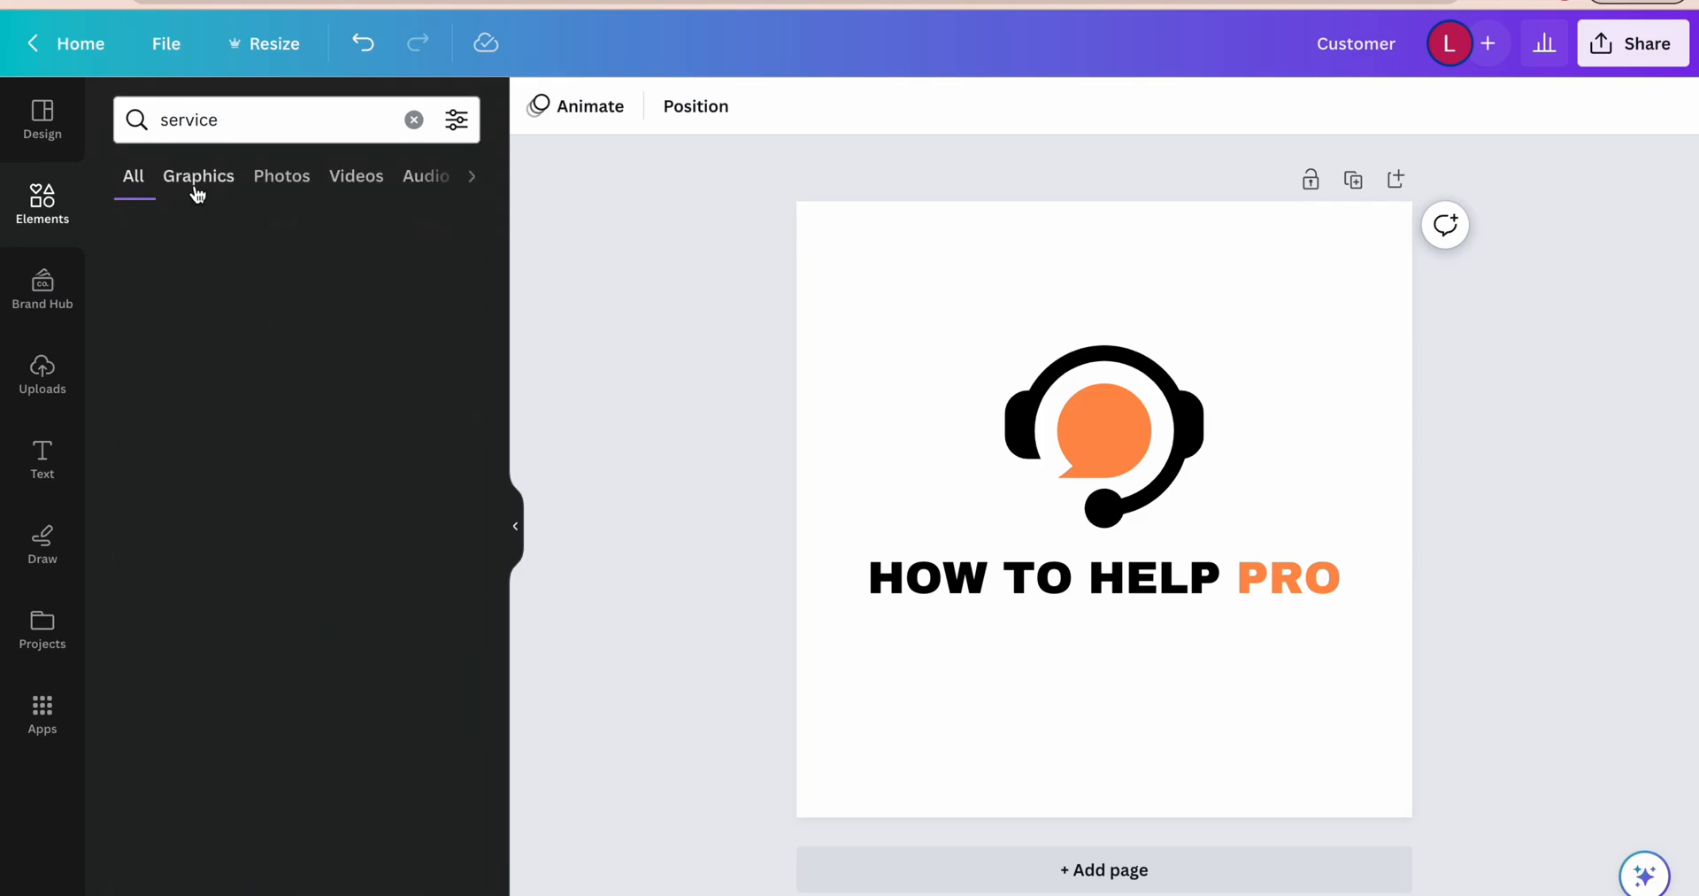
{"action": "left_click", "coordinate": [284, 184]}
{"action": "left_click", "coordinate": [344, 181]}
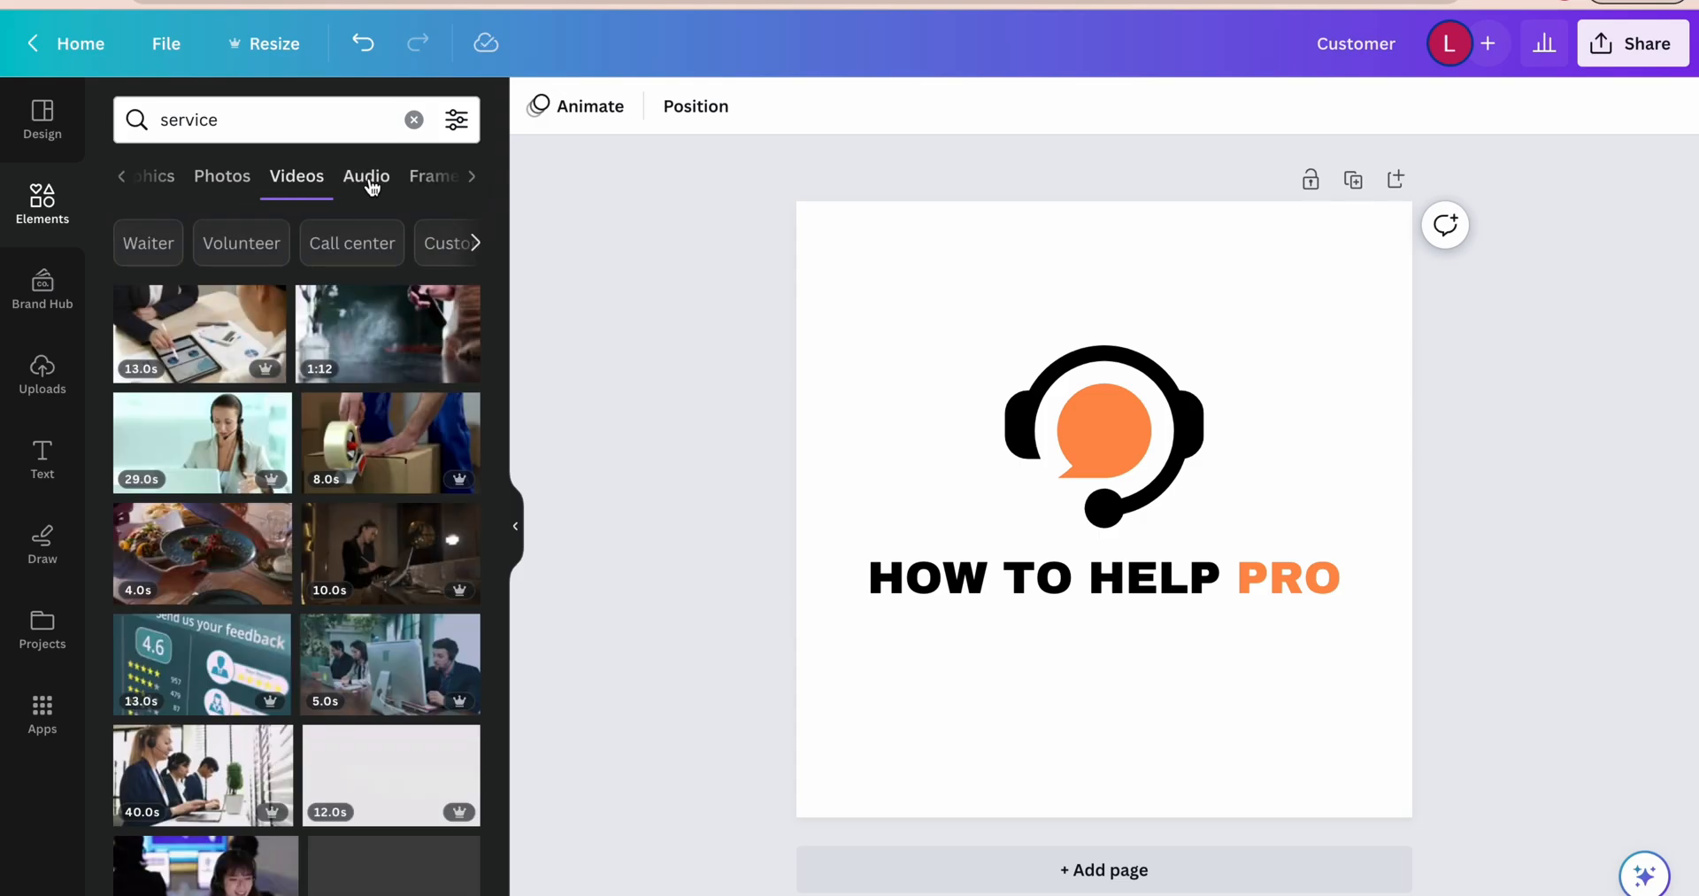
{"action": "left_click", "coordinate": [366, 181]}
{"action": "left_click", "coordinate": [370, 181]}
{"action": "left_click", "coordinate": [428, 178]}
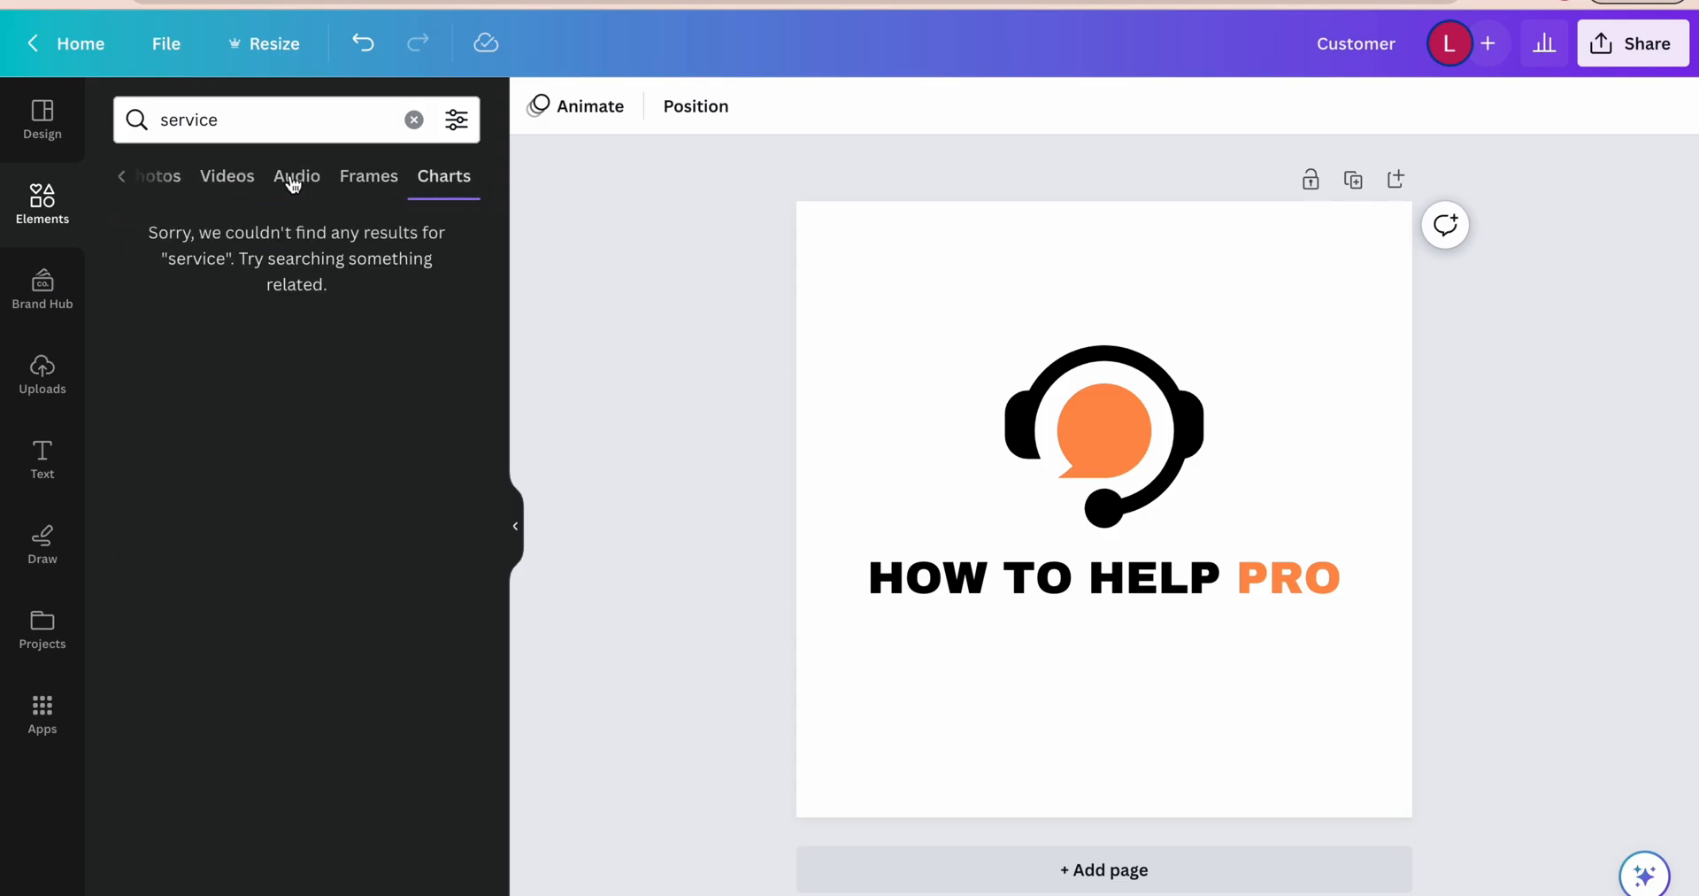
{"action": "left_click", "coordinate": [121, 175]}
{"action": "left_click", "coordinate": [198, 176]}
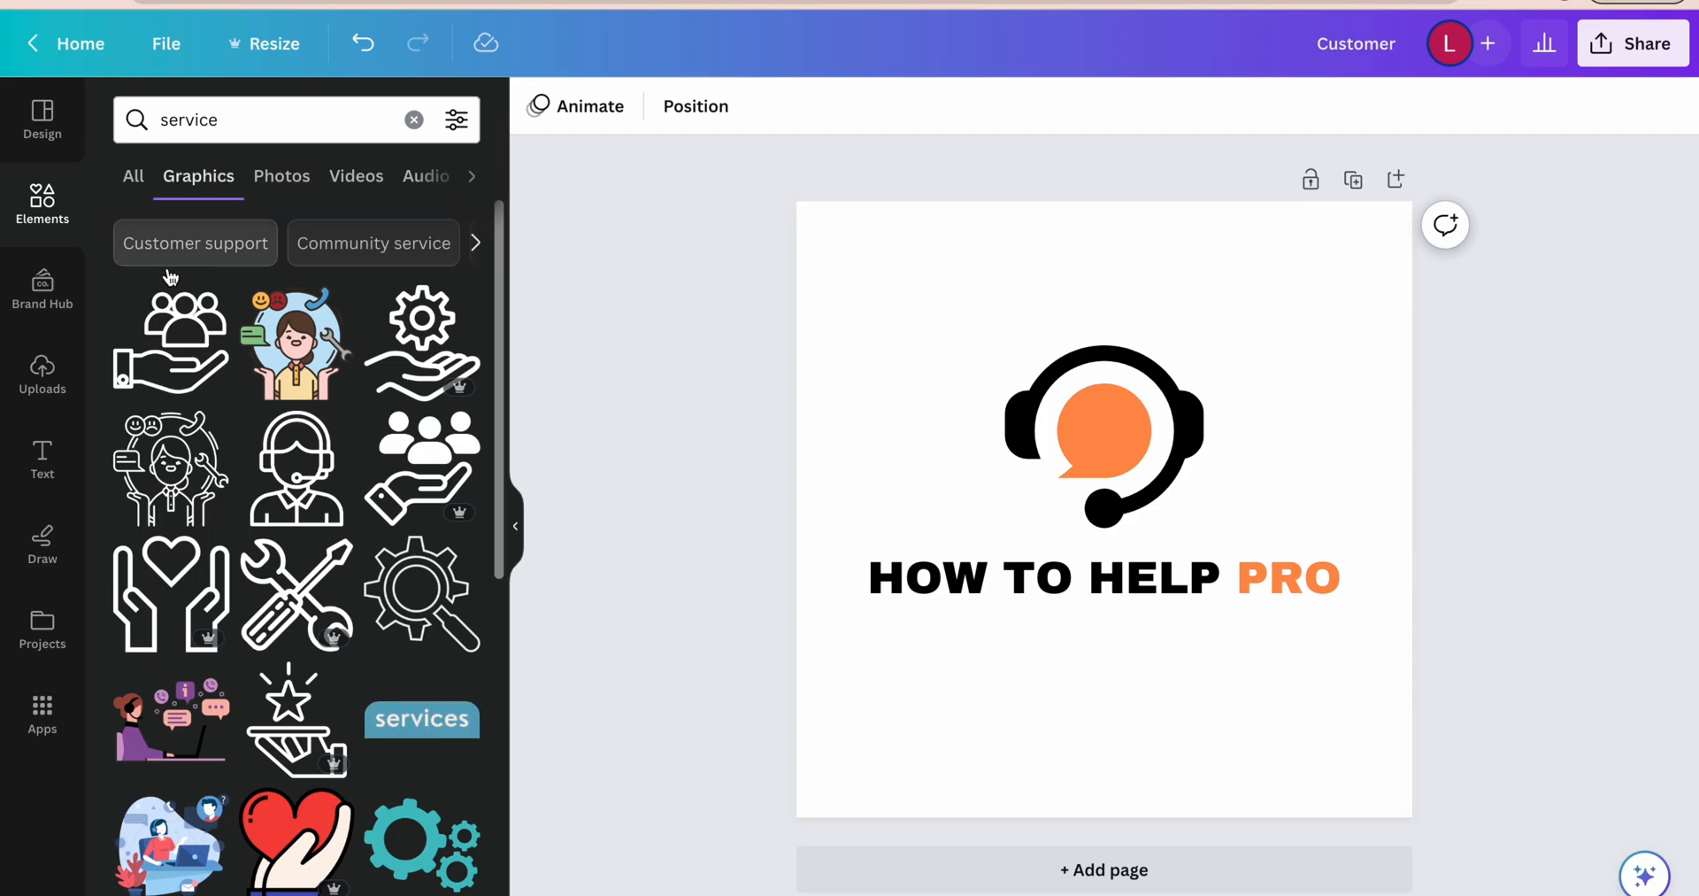
Step: Try the outline graphic of a hand holding three people over the headset icon and remove it
{"action": "left_click_drag", "start_coordinate": [191, 327], "coordinate": [972, 349]}
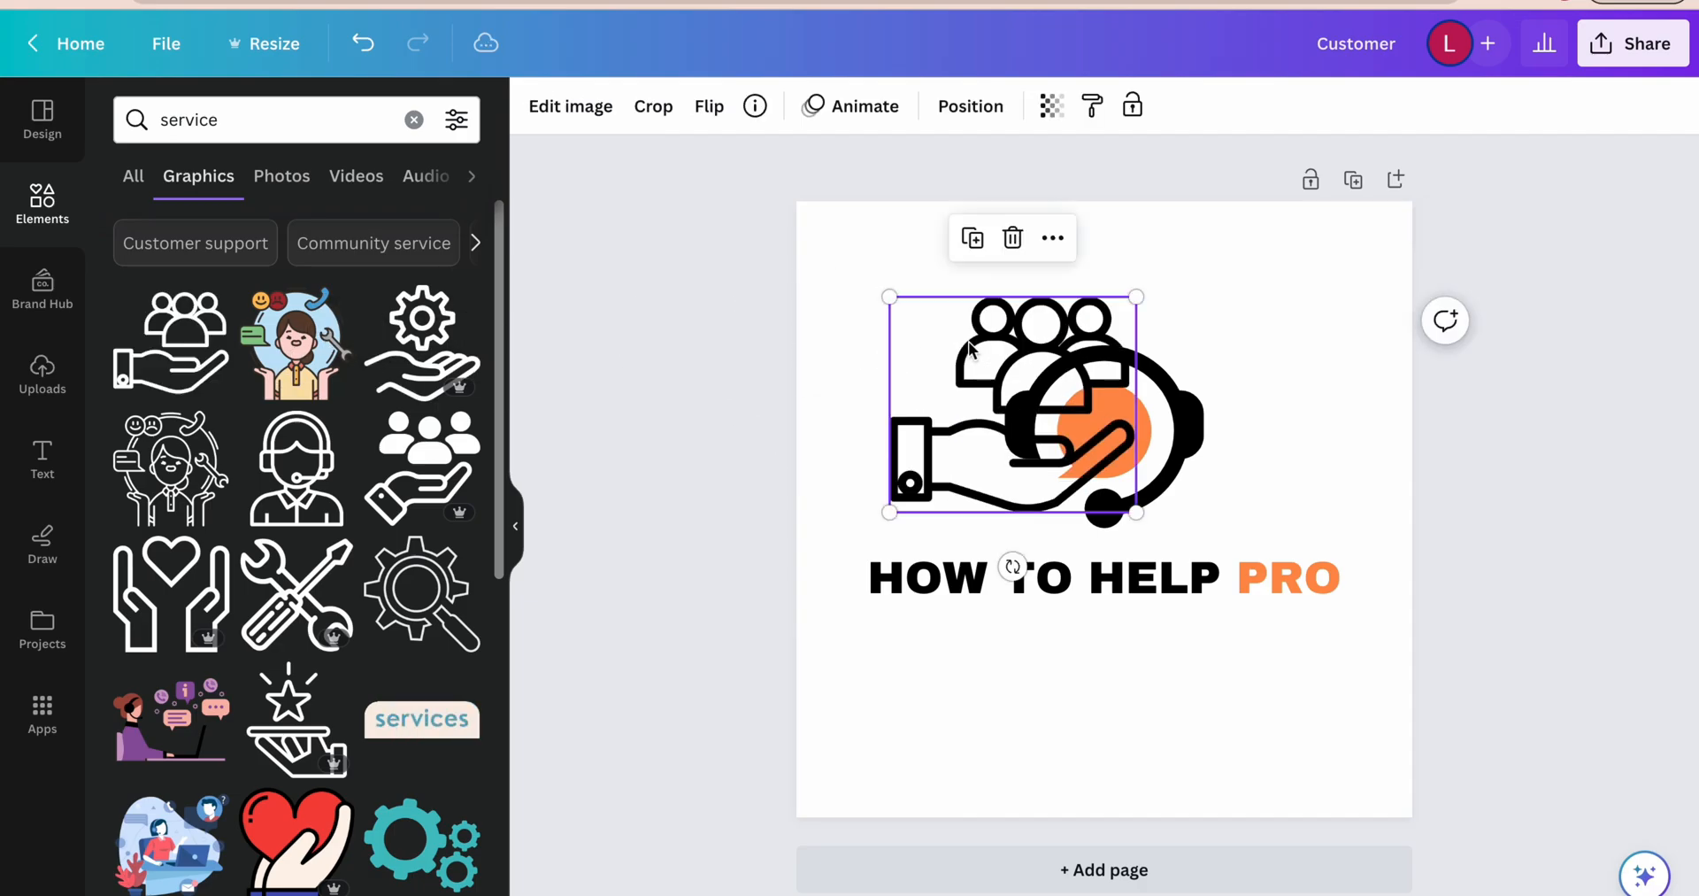
{"action": "left_click_drag", "start_coordinate": [883, 295], "coordinate": [828, 294]}
{"action": "key", "text": "Delete"}
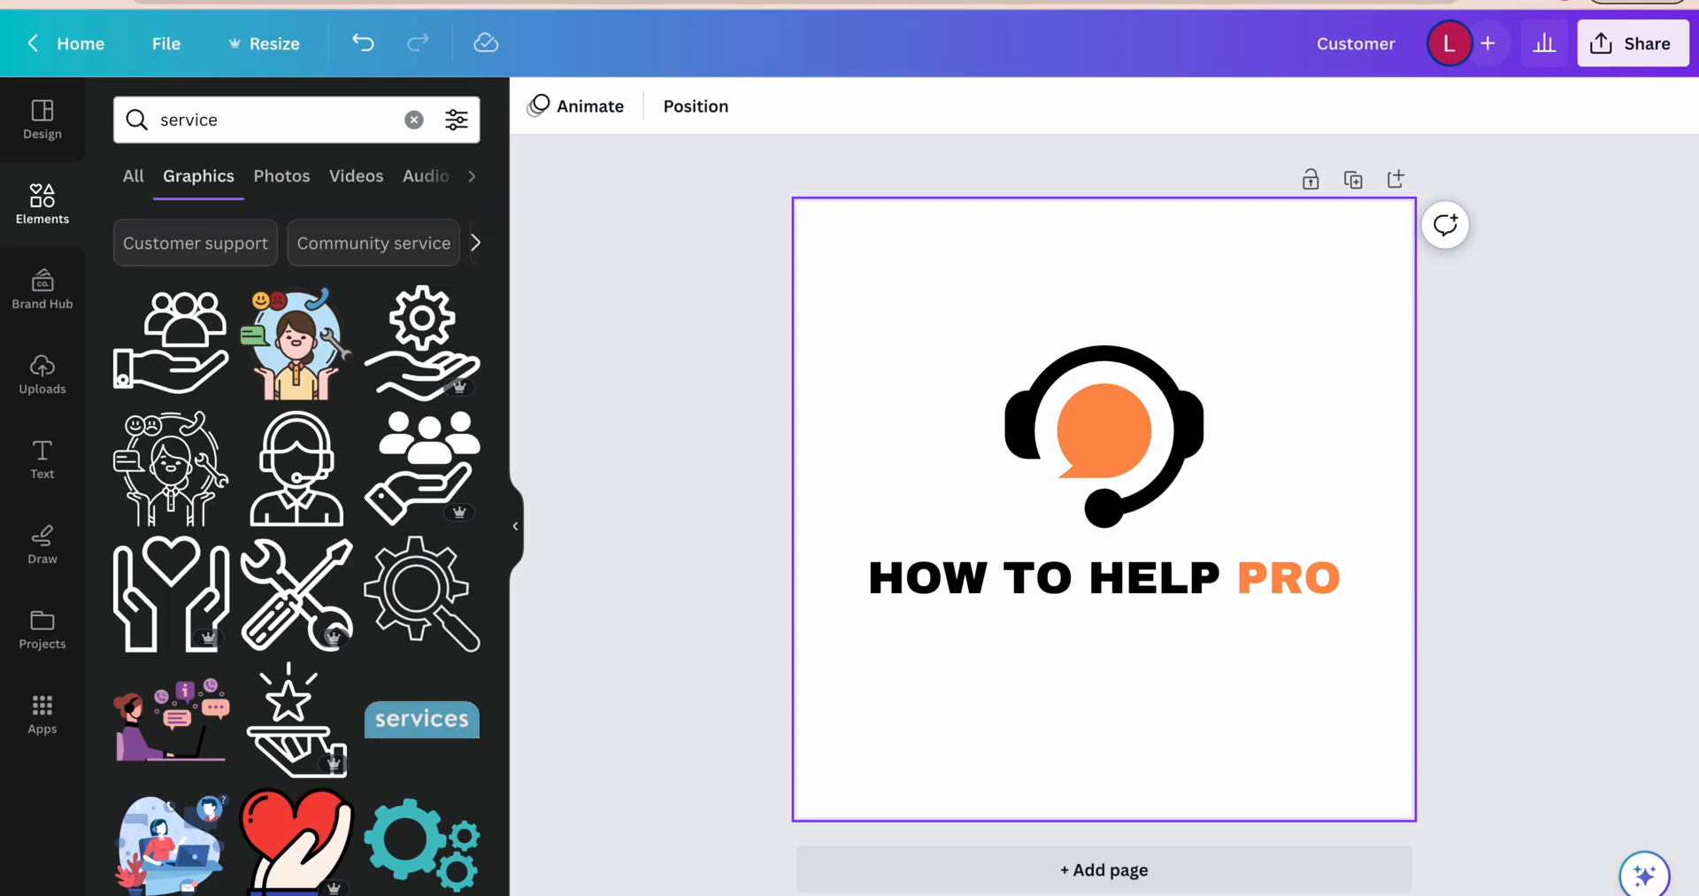
{"action": "left_click", "coordinate": [42, 392]}
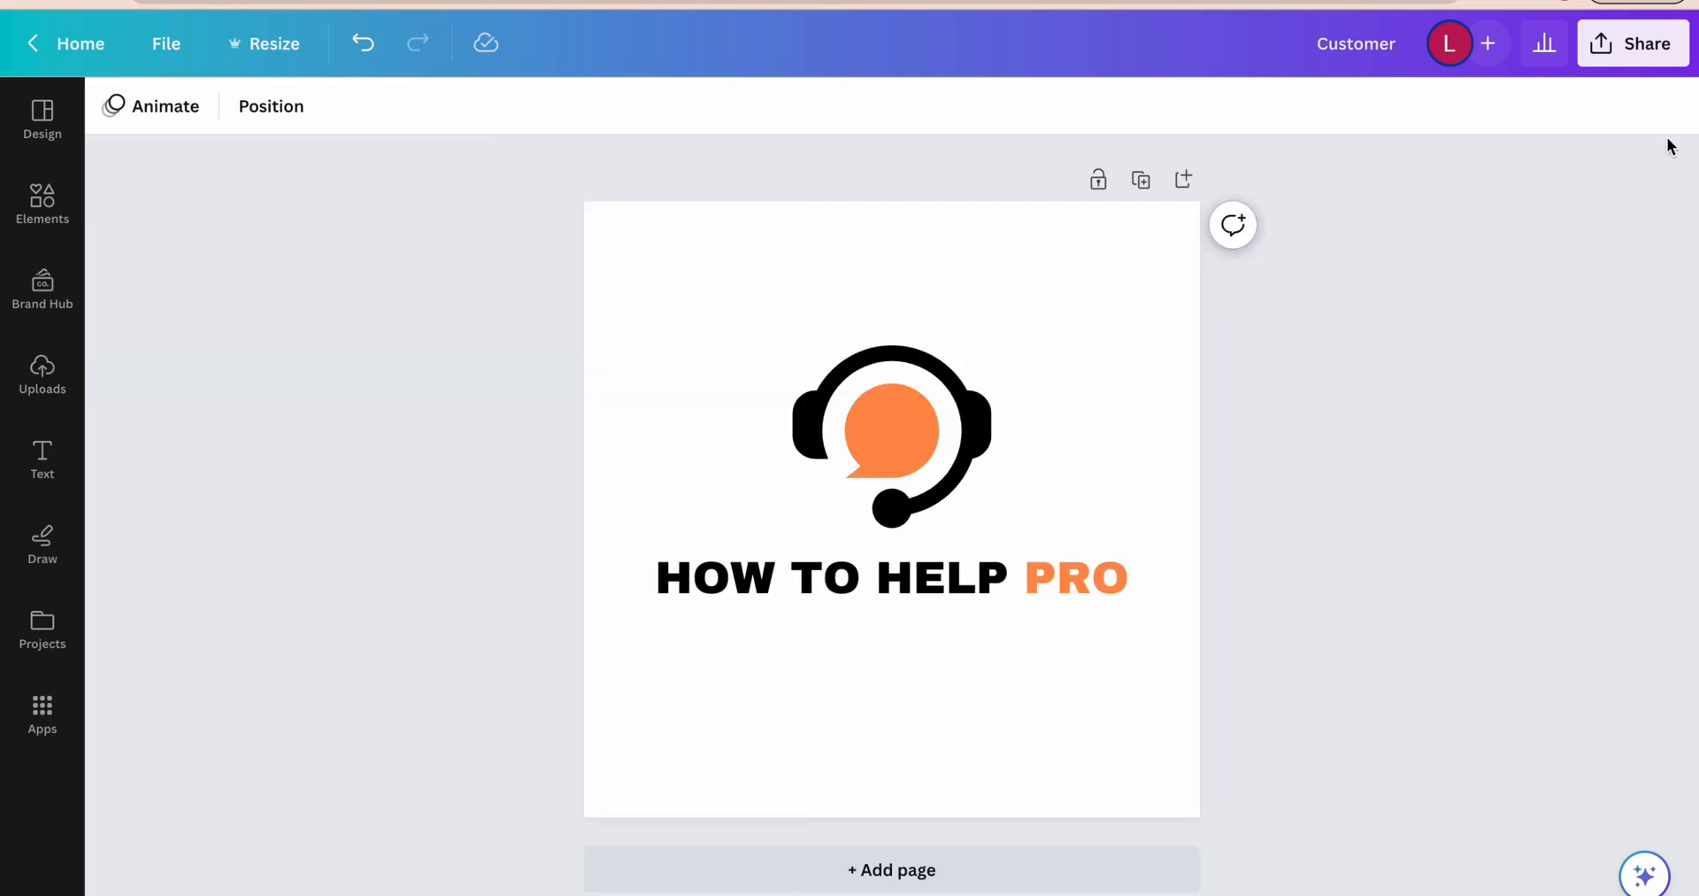
Step: Download the finished logo as a 500 × 500 px PNG, leaving transparent background off
{"action": "left_click", "coordinate": [1633, 44]}
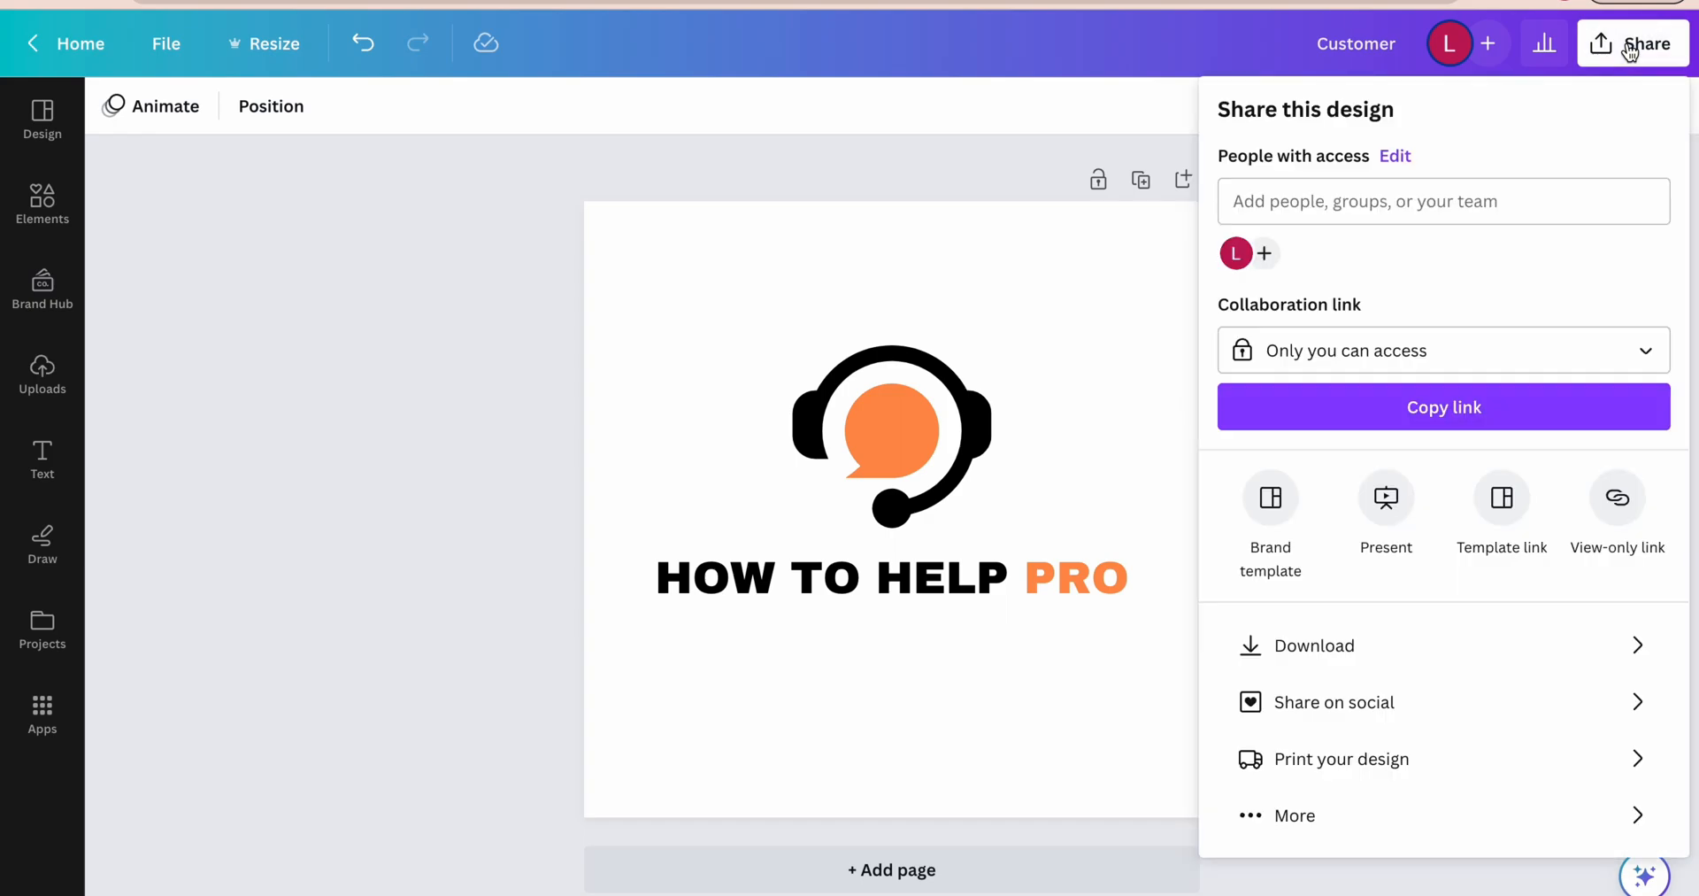
{"action": "left_click", "coordinate": [1326, 649]}
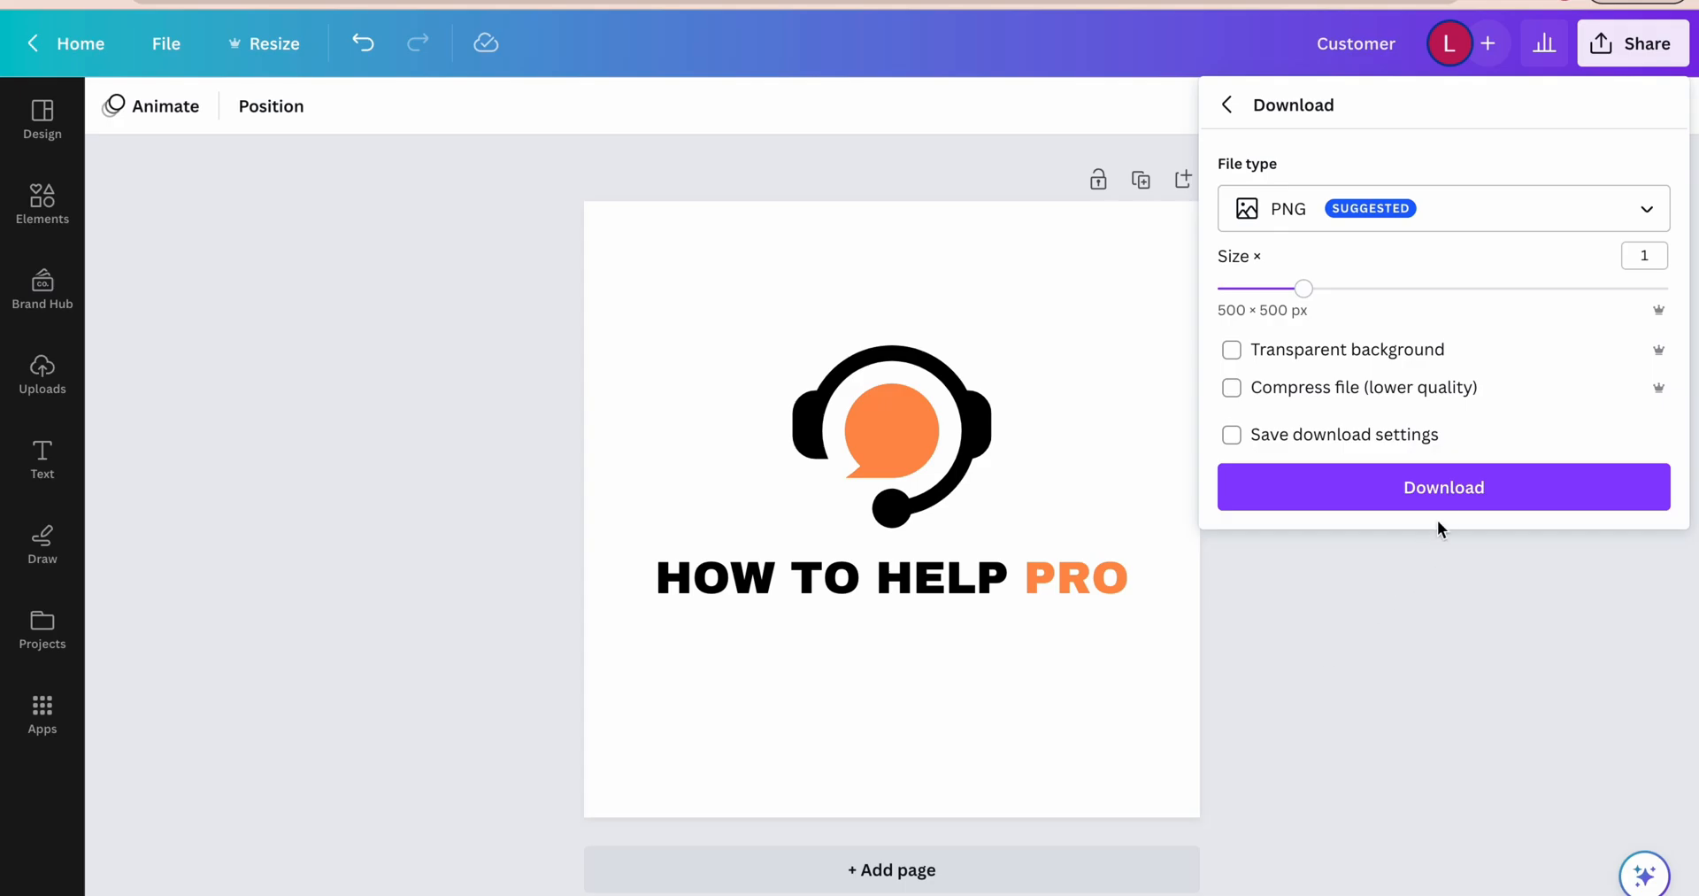
{"action": "left_click", "coordinate": [1233, 353]}
{"action": "left_click", "coordinate": [1232, 350]}
{"action": "left_click", "coordinate": [1361, 221]}
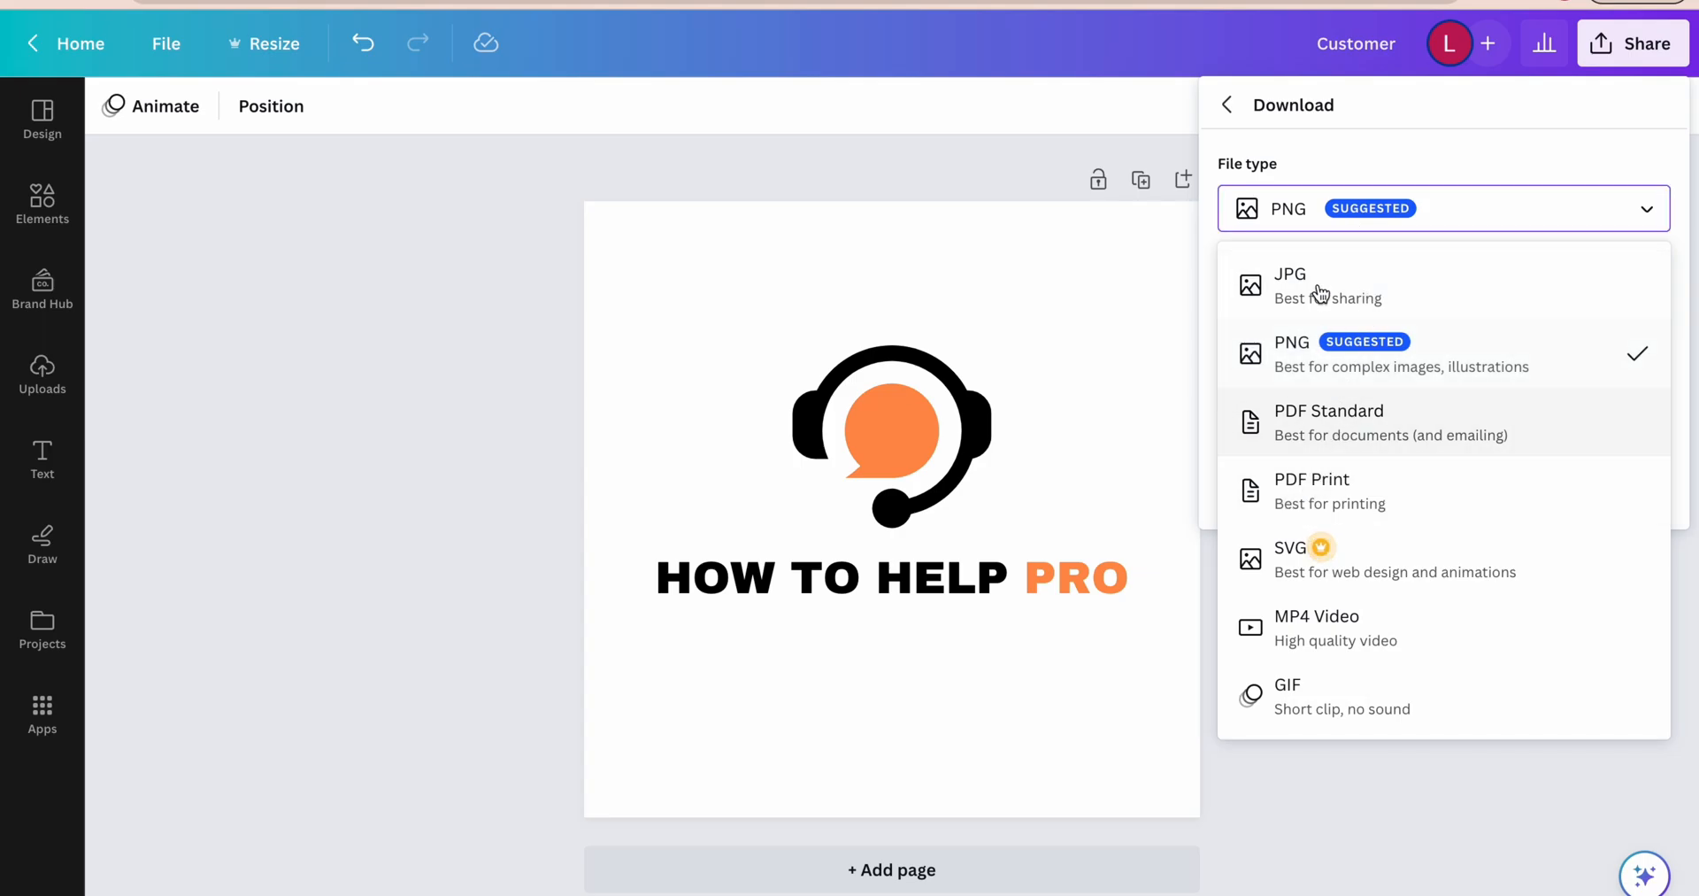
{"action": "left_click", "coordinate": [1299, 370]}
{"action": "left_click", "coordinate": [1328, 494]}
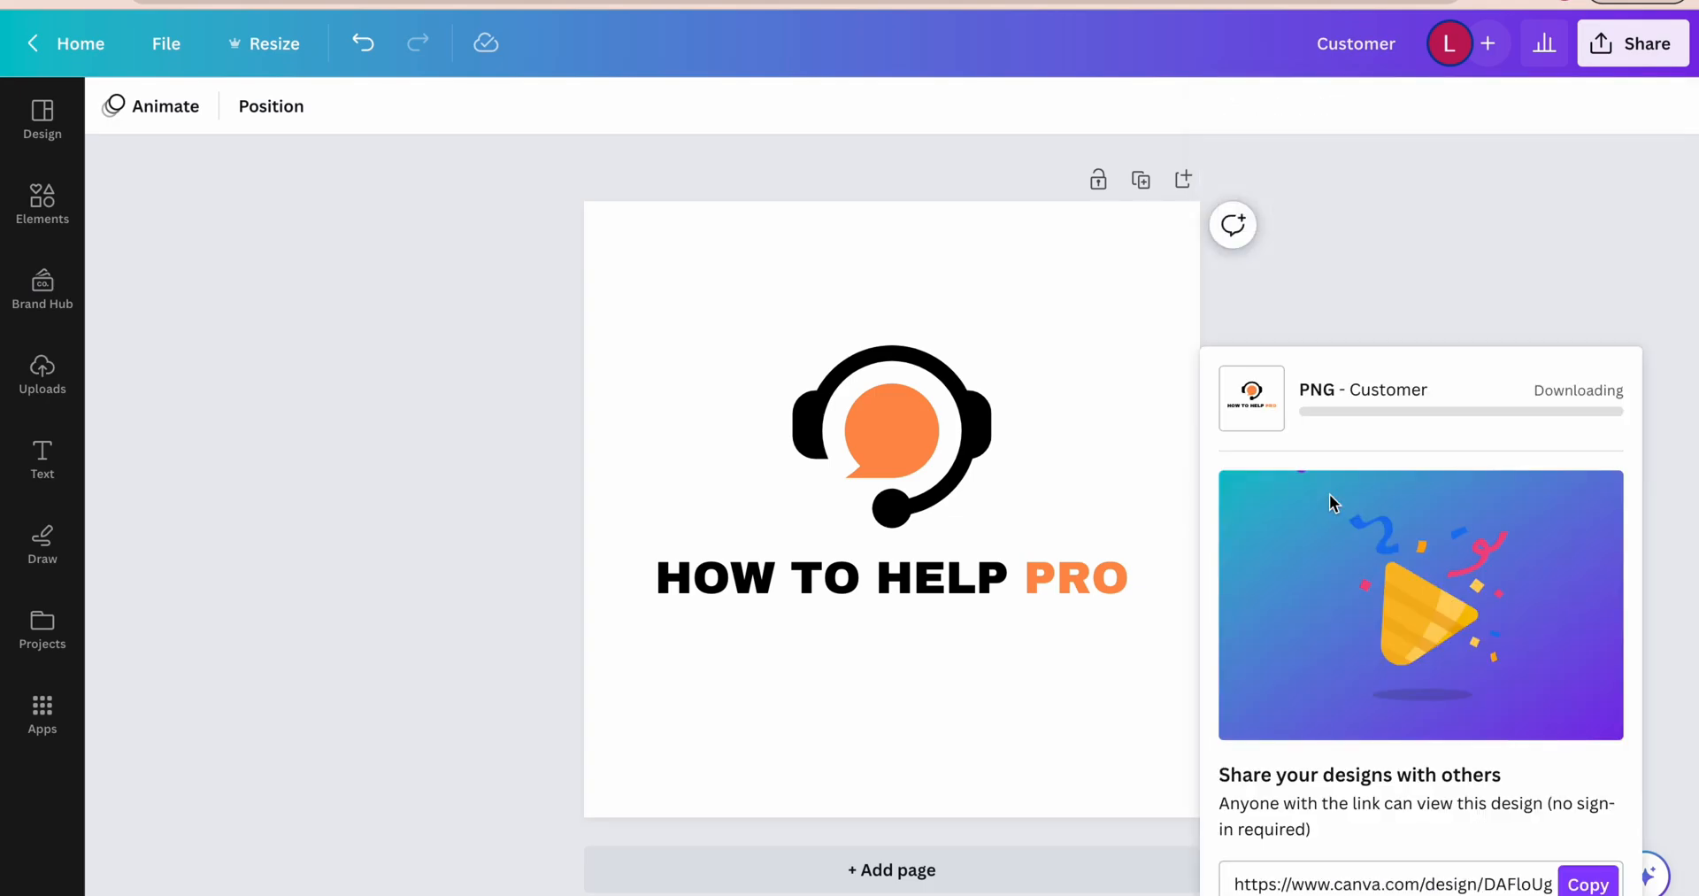